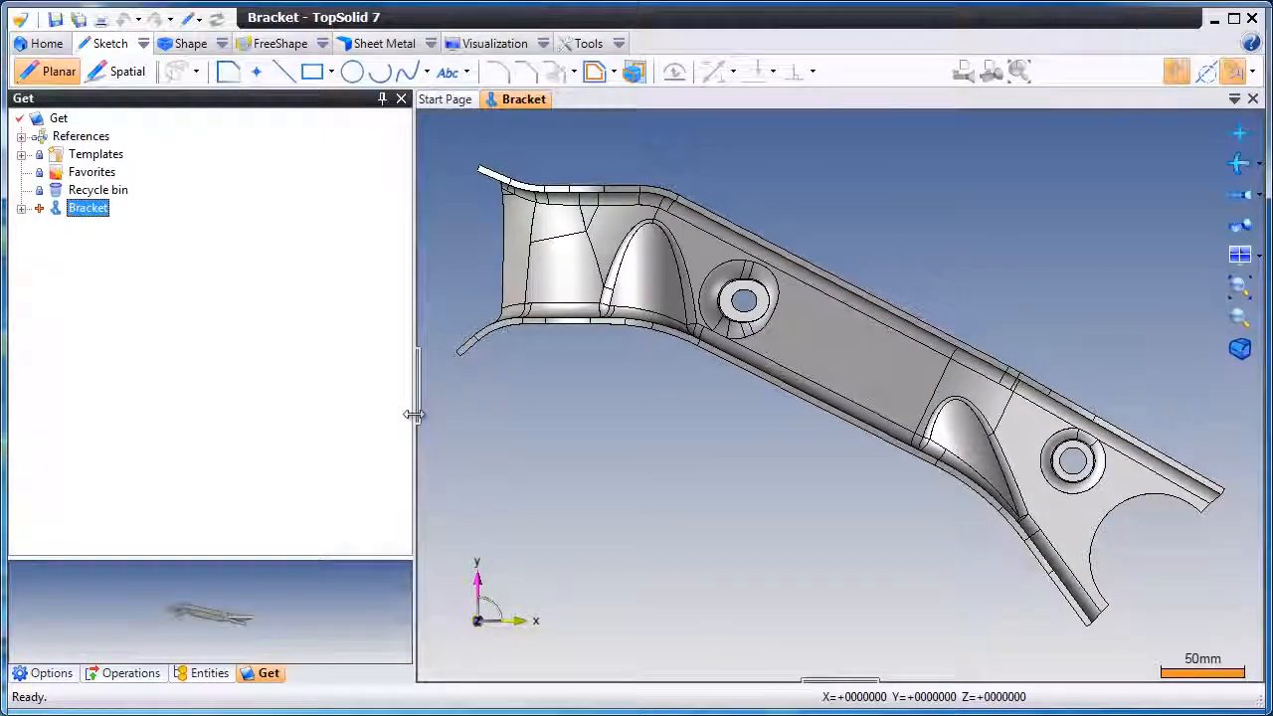
# Start healing the imported bracket and check all of its shapes for invalid geometry
pyautogui.click(415, 415)
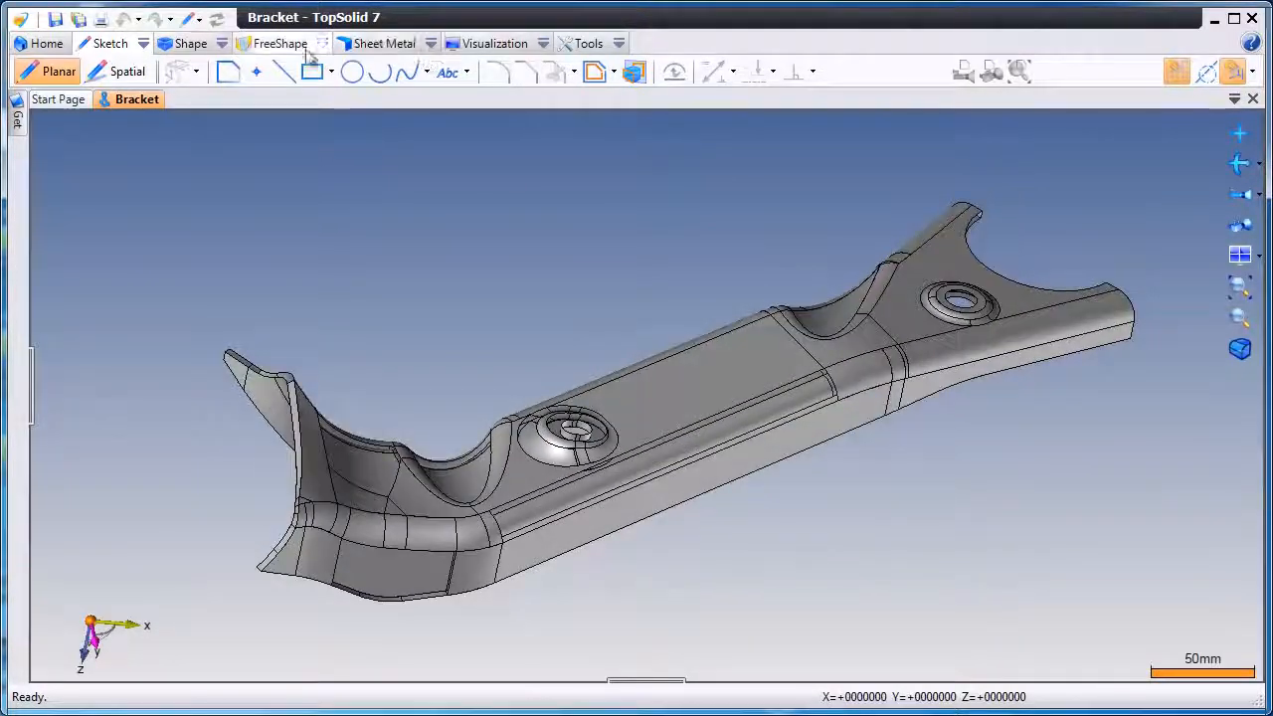
pyautogui.click(194, 44)
pyautogui.click(835, 73)
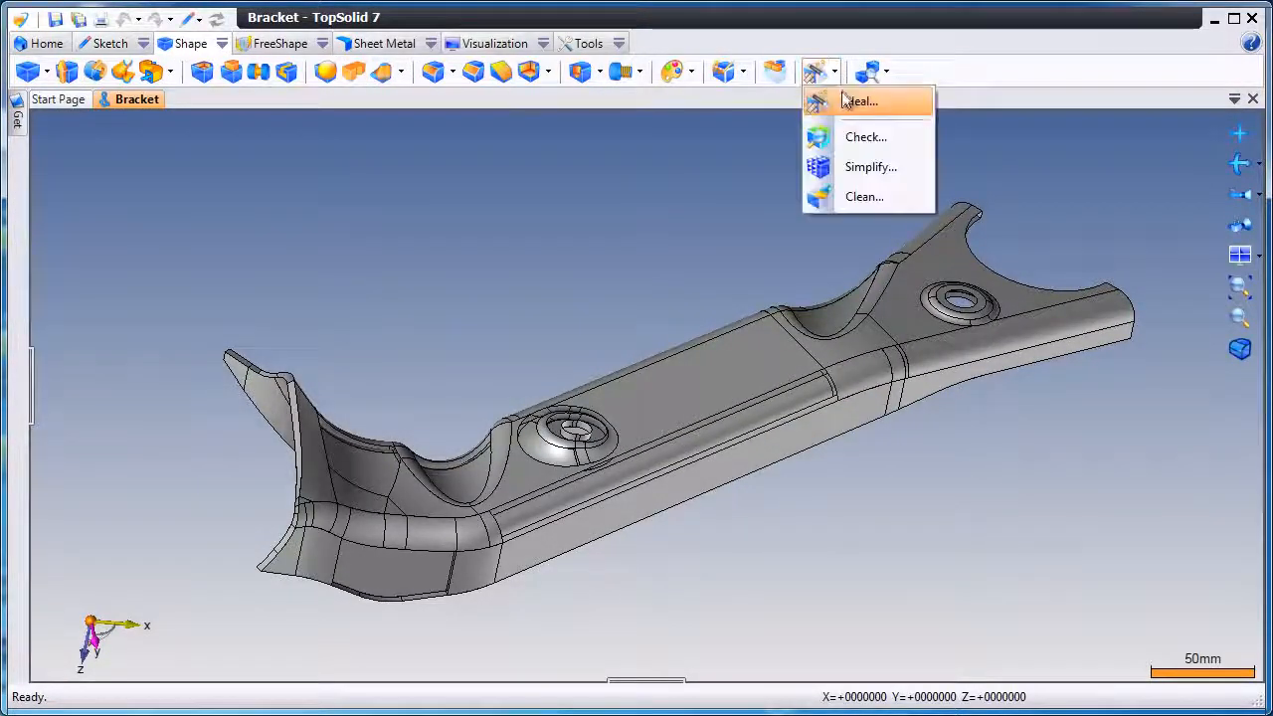
pyautogui.click(844, 101)
pyautogui.click(70, 301)
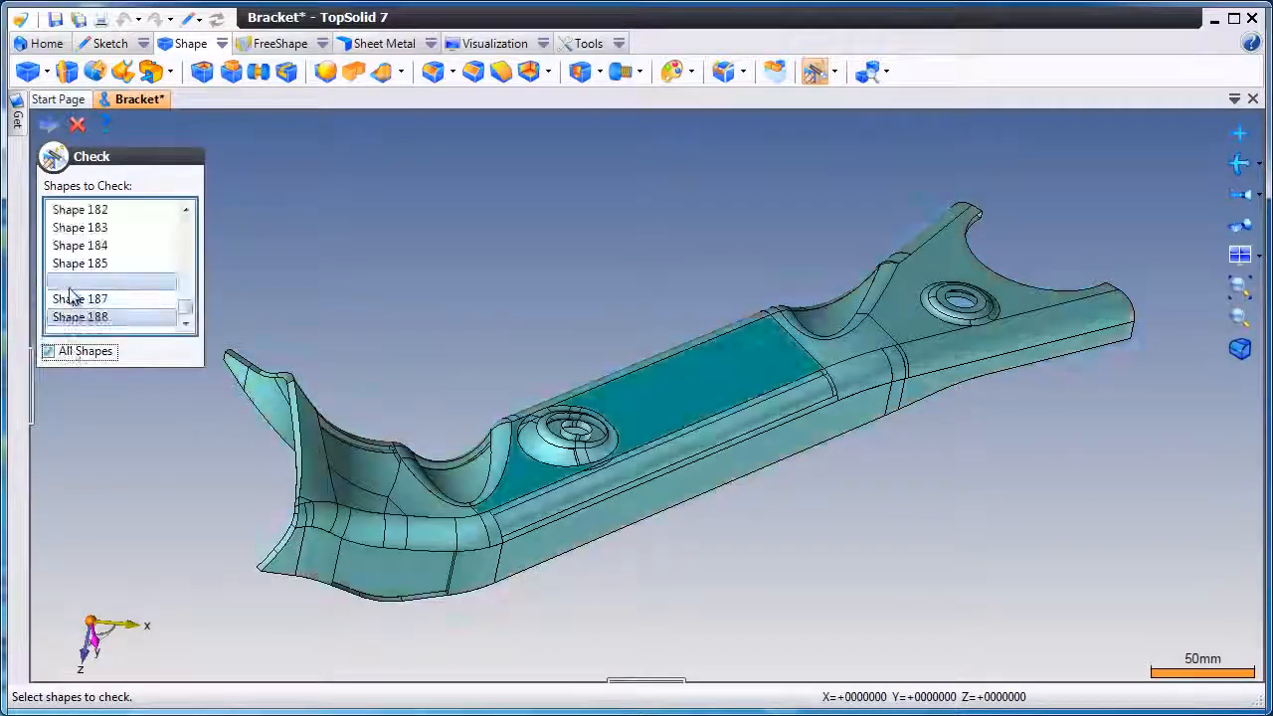
pyautogui.click(49, 124)
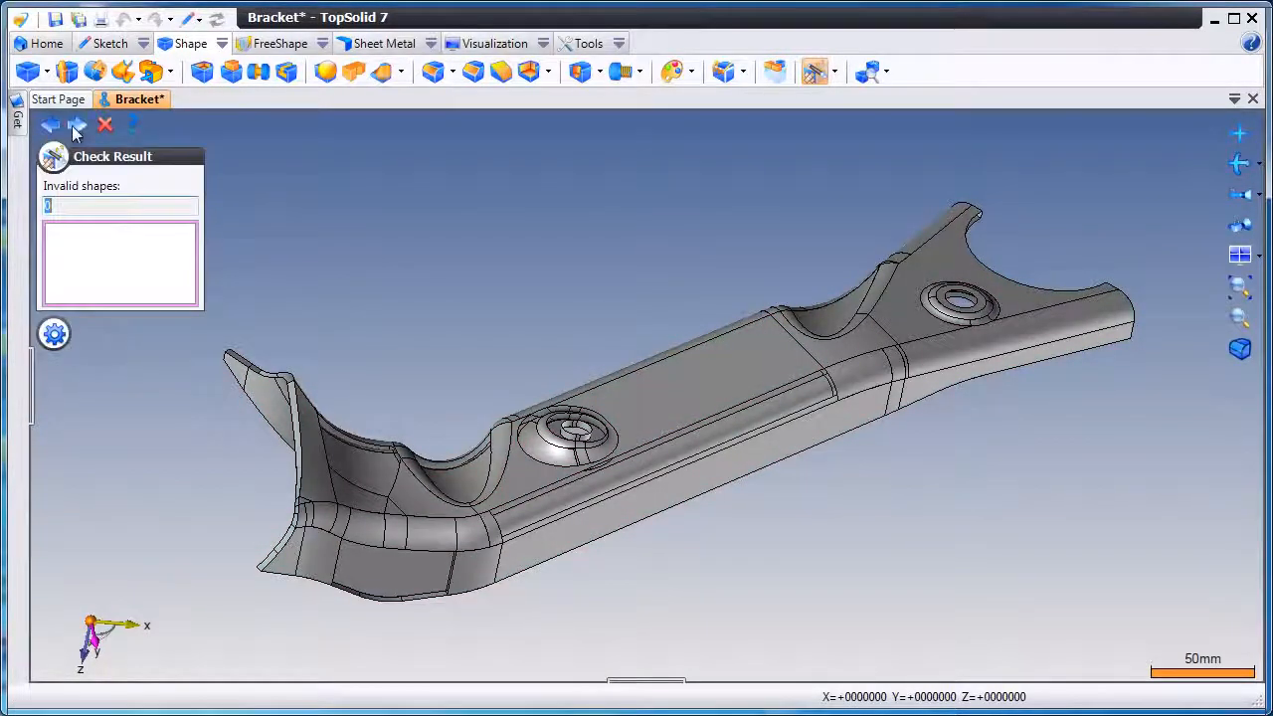
# Sew all the bracket's shapes with a 0.01 mm tolerance and examine the reported number of holes
pyautogui.click(75, 127)
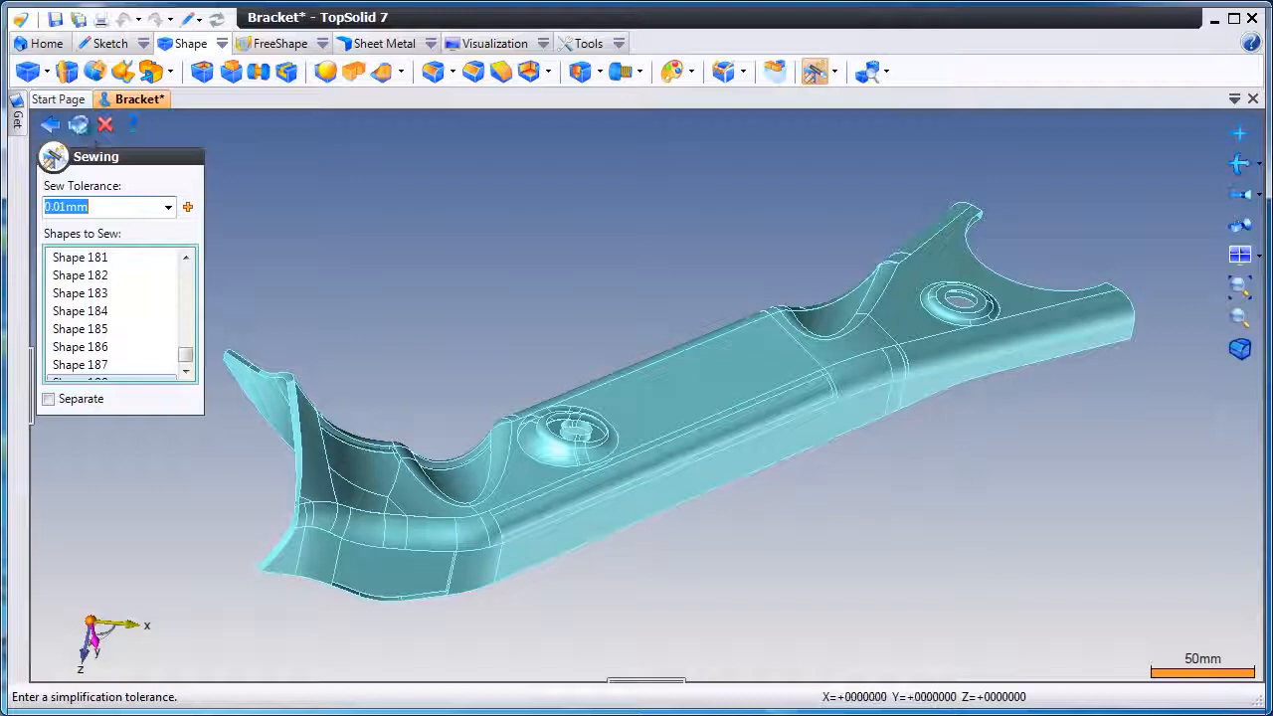
pyautogui.click(79, 127)
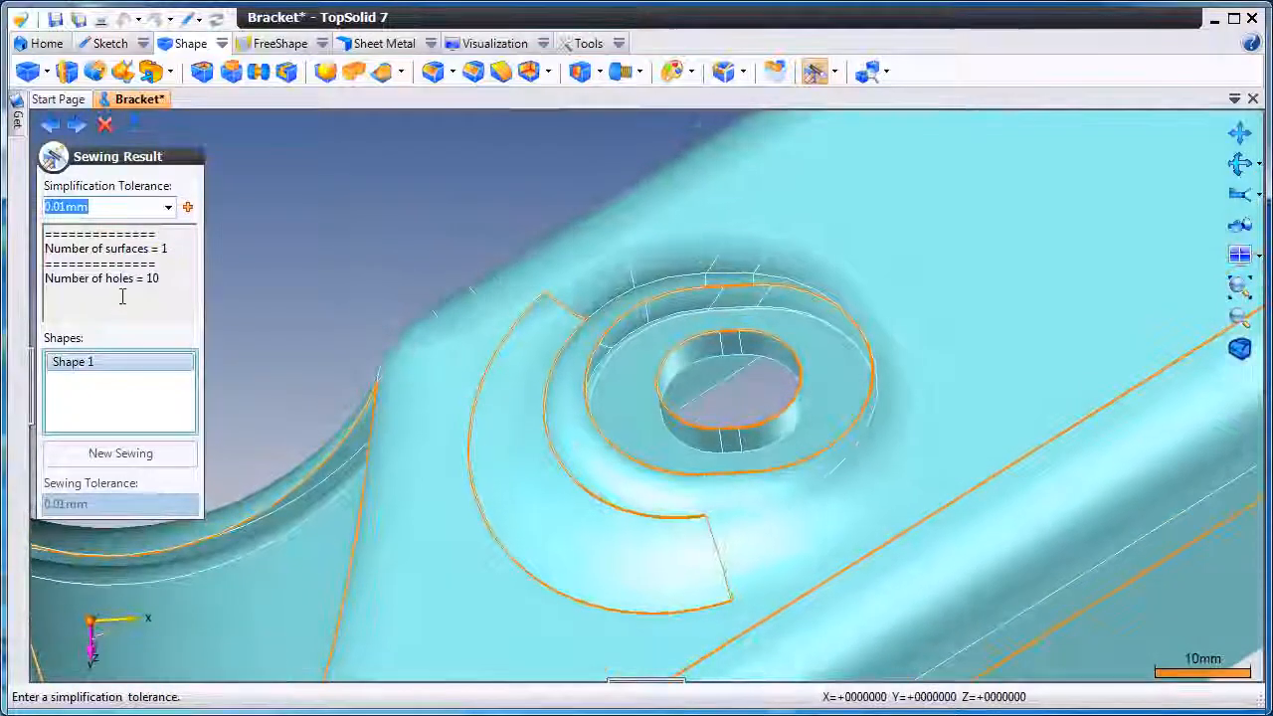
pyautogui.moveTo(106, 279); pyautogui.dragTo(158, 279)
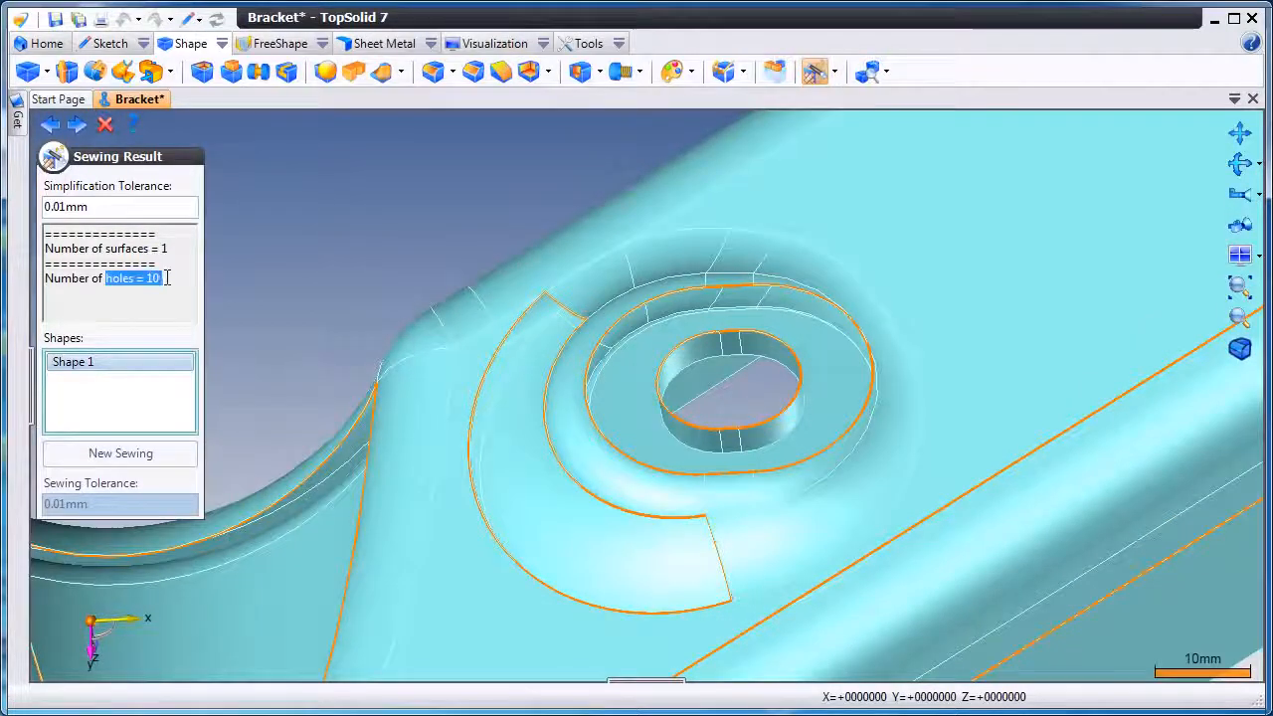
# Simplify the sewn shape with a 0.01 mm tolerance, check its faces and finish the healing
pyautogui.click(77, 125)
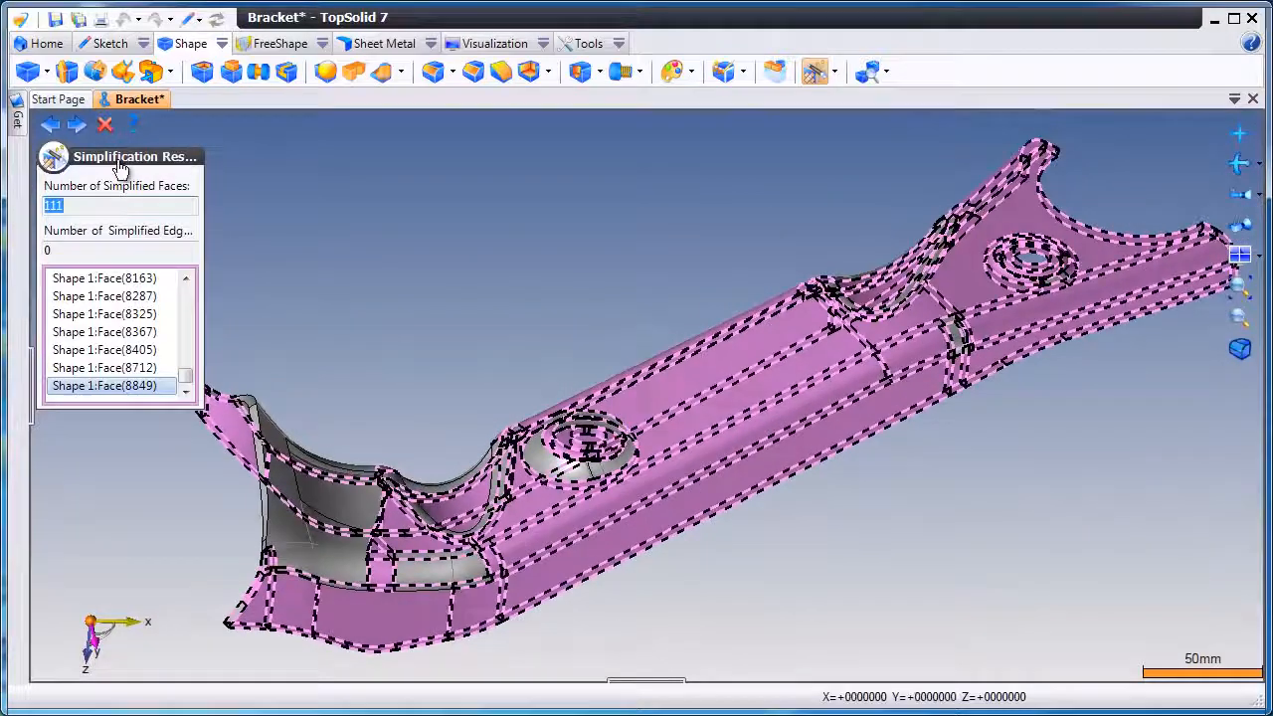
pyautogui.click(77, 124)
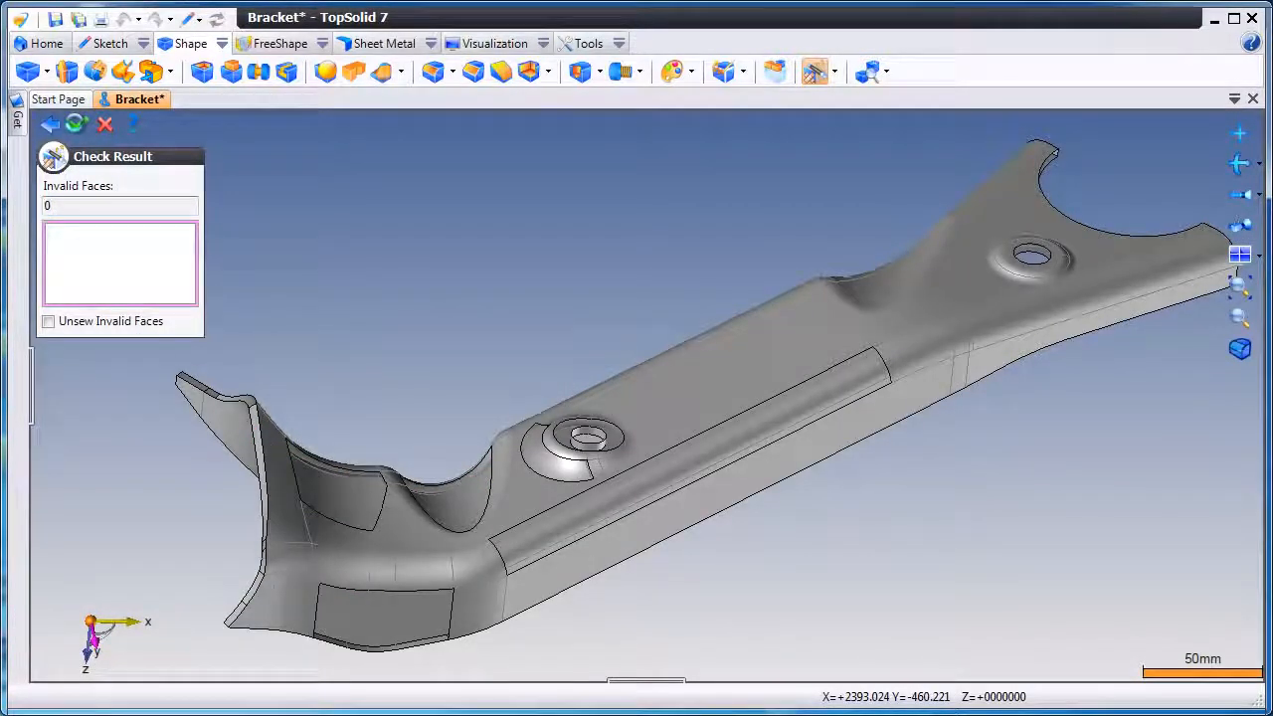
pyautogui.click(74, 122)
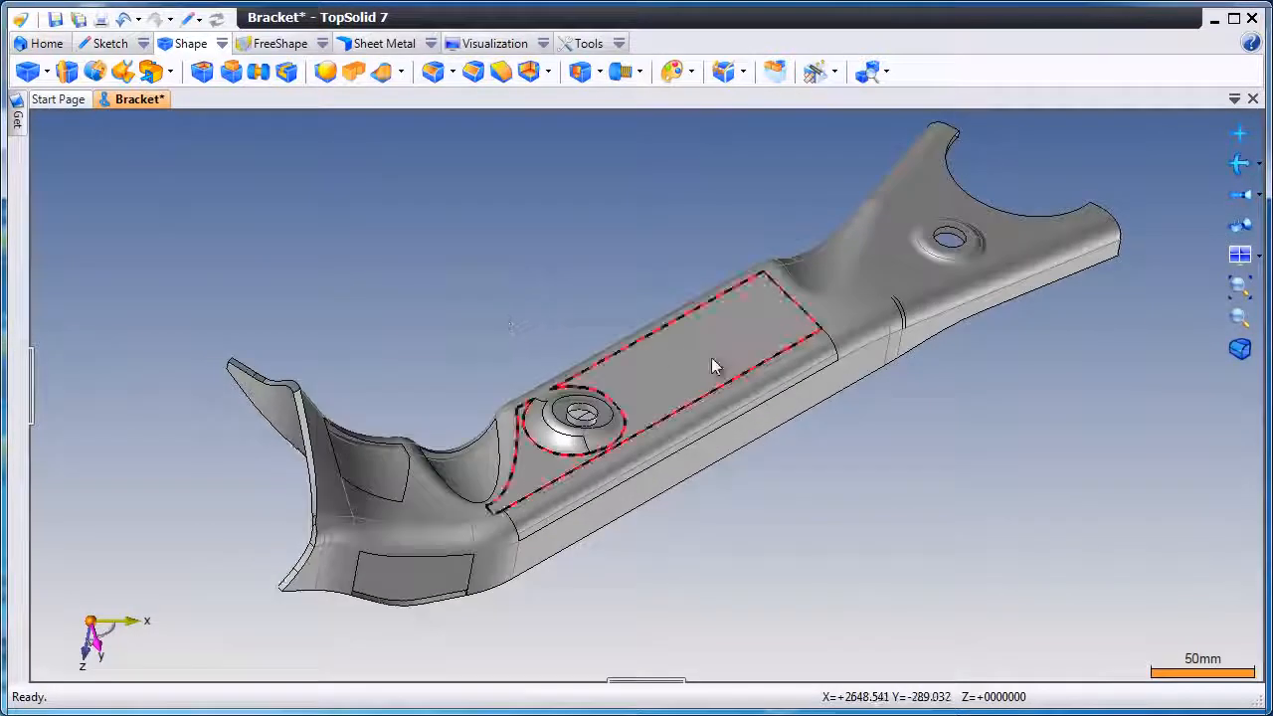
# Change the sewn bracket shape's color attribute to yellow
pyautogui.rightClick(691, 305)
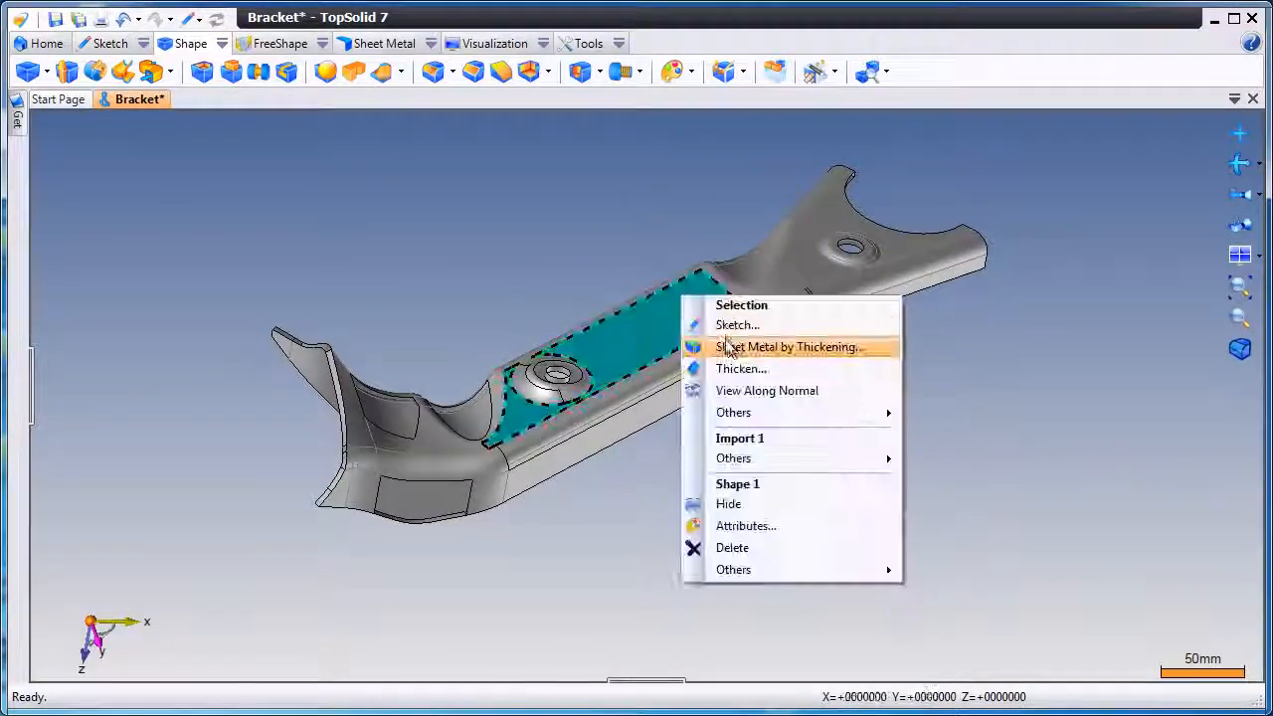
pyautogui.click(802, 525)
pyautogui.click(134, 221)
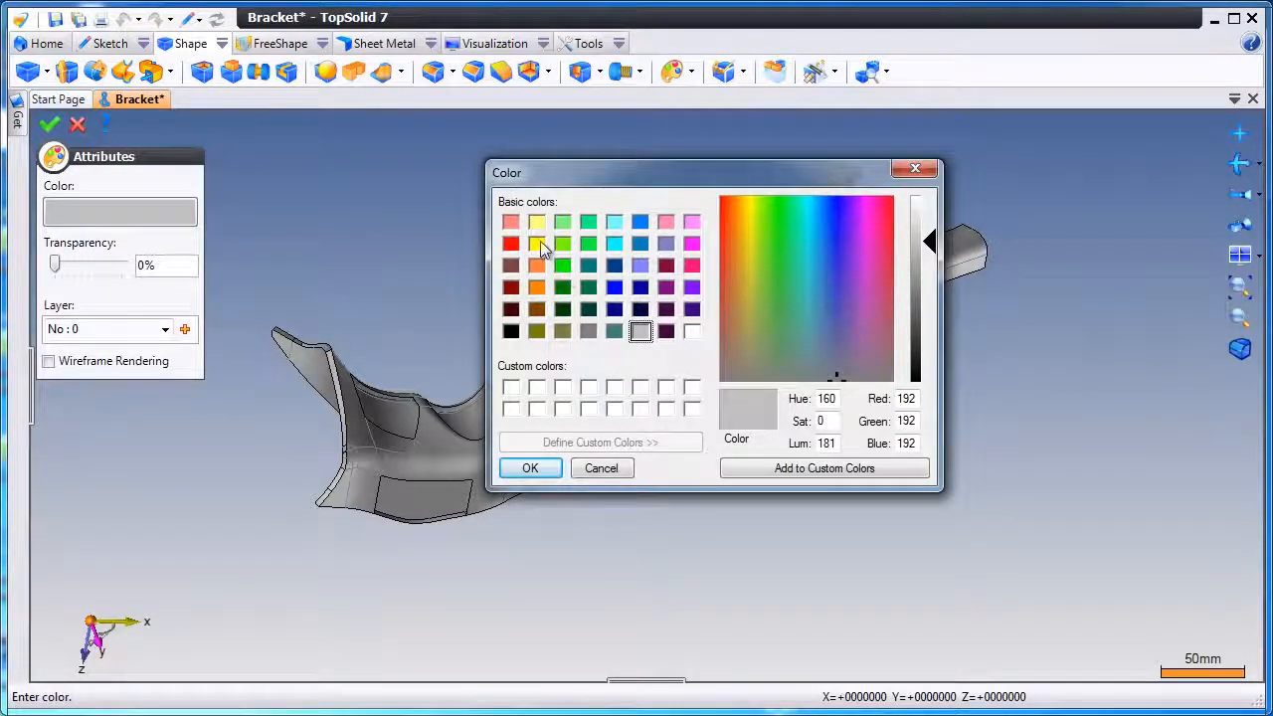
pyautogui.click(538, 244)
pyautogui.click(530, 468)
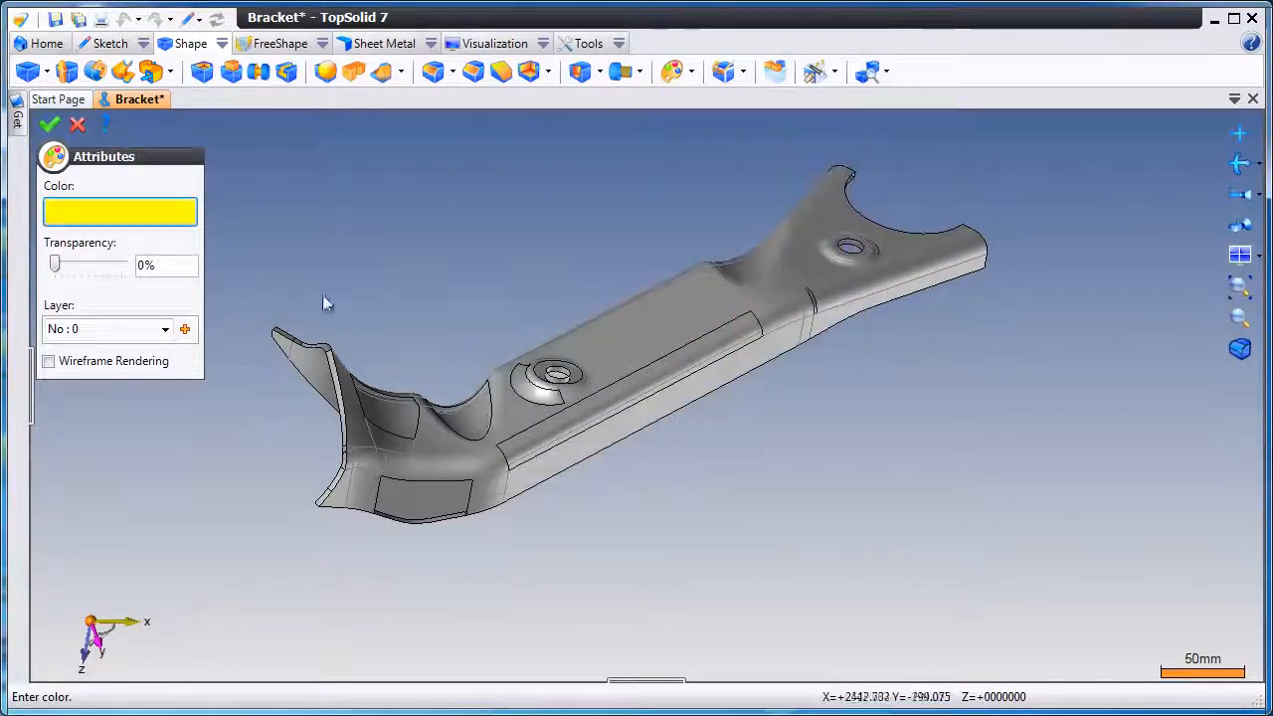
pyautogui.click(49, 123)
# Fill the crescent-shaped hole around the slotted boss with a smooth surface using the Fill method
pyautogui.scroll(6, 439, 322)
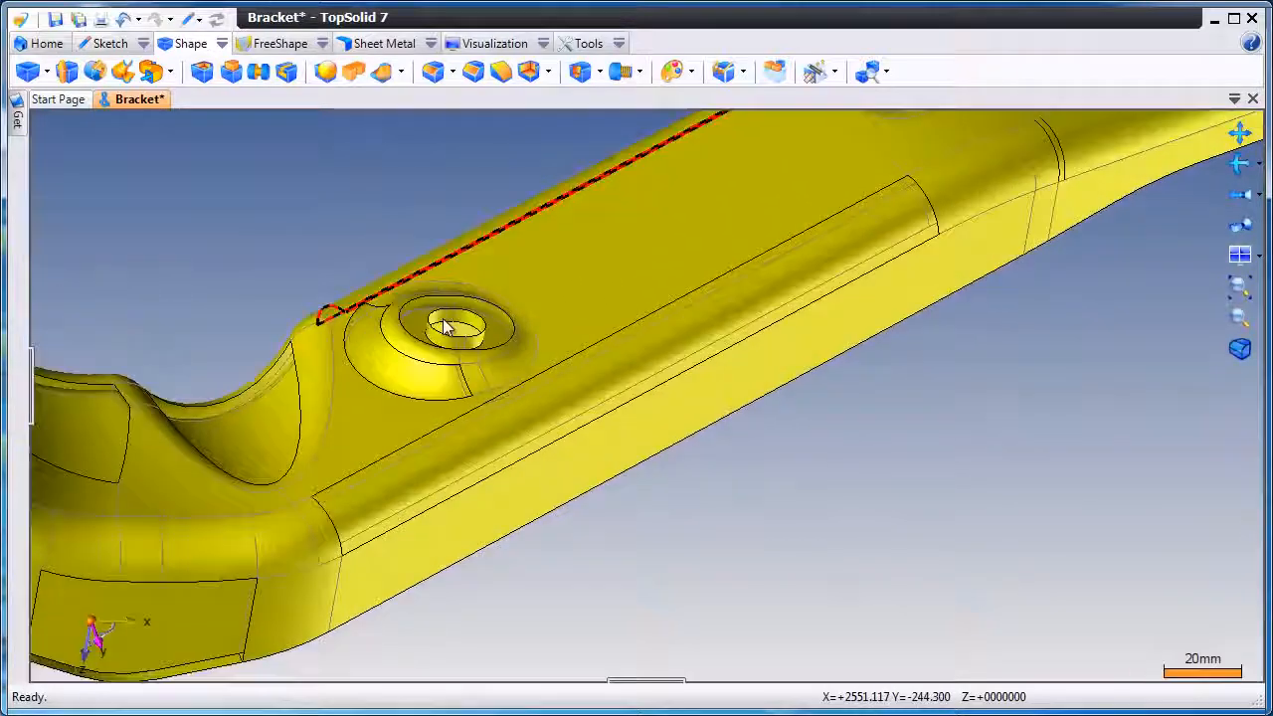
pyautogui.moveTo(525, 274); pyautogui.dragTo(739, 133, button='middle')
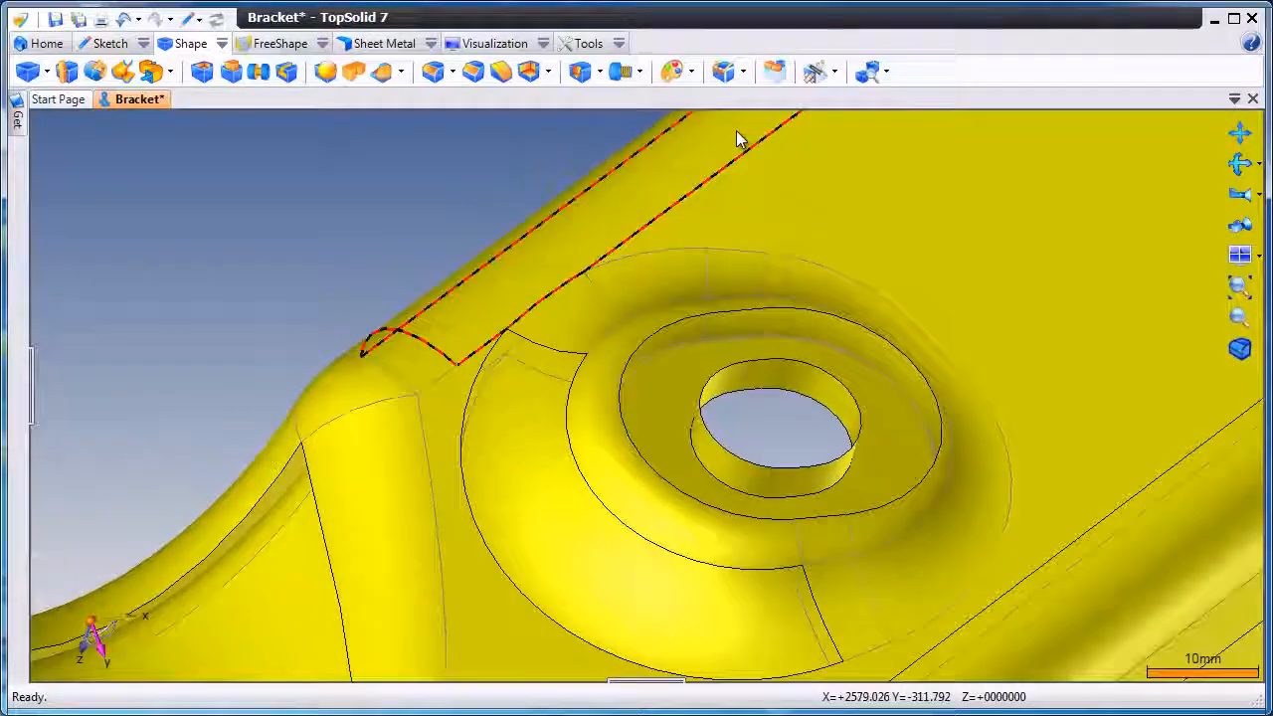
pyautogui.click(744, 72)
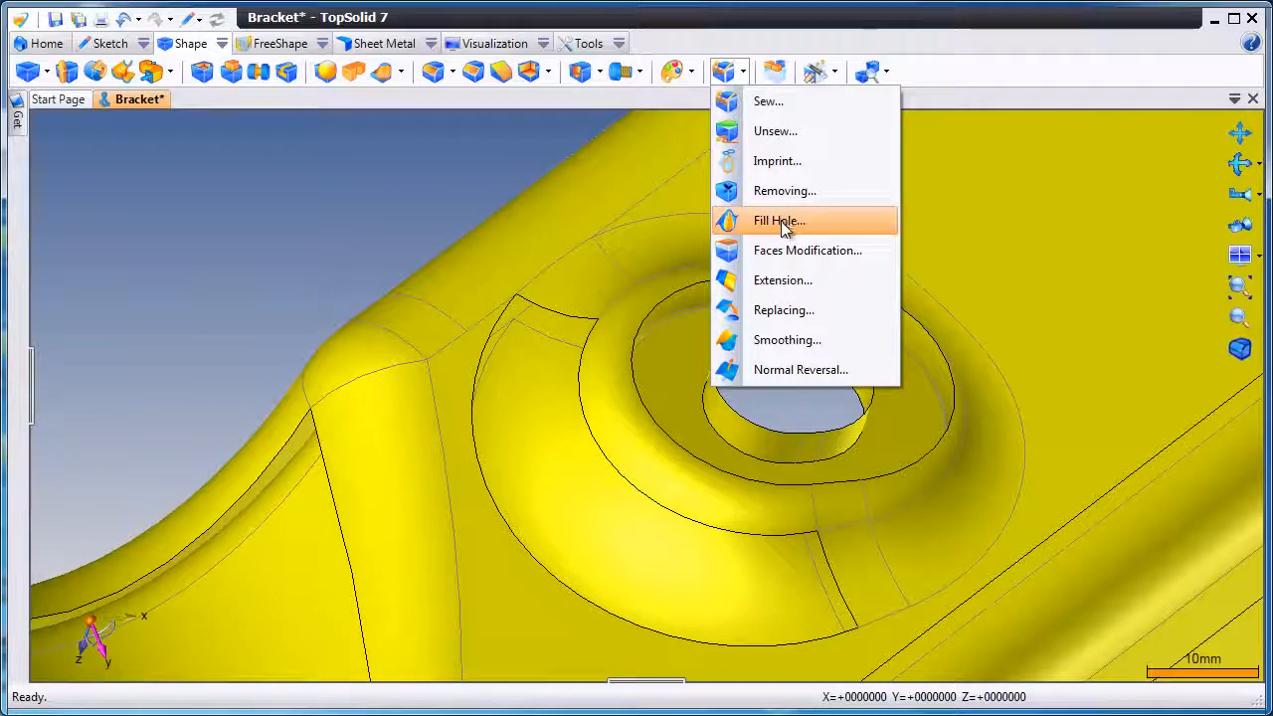
pyautogui.click(735, 220)
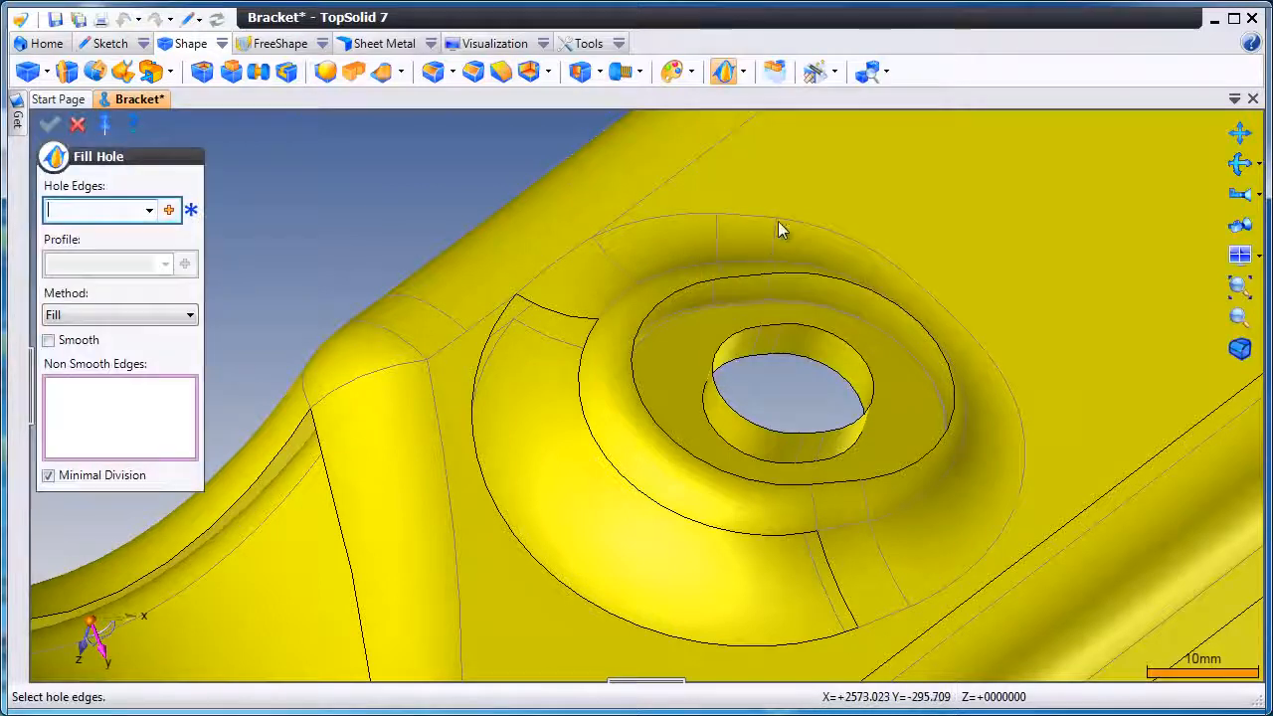
pyautogui.click(487, 359)
pyautogui.moveTo(296, 304); pyautogui.dragTo(307, 304, button='middle')
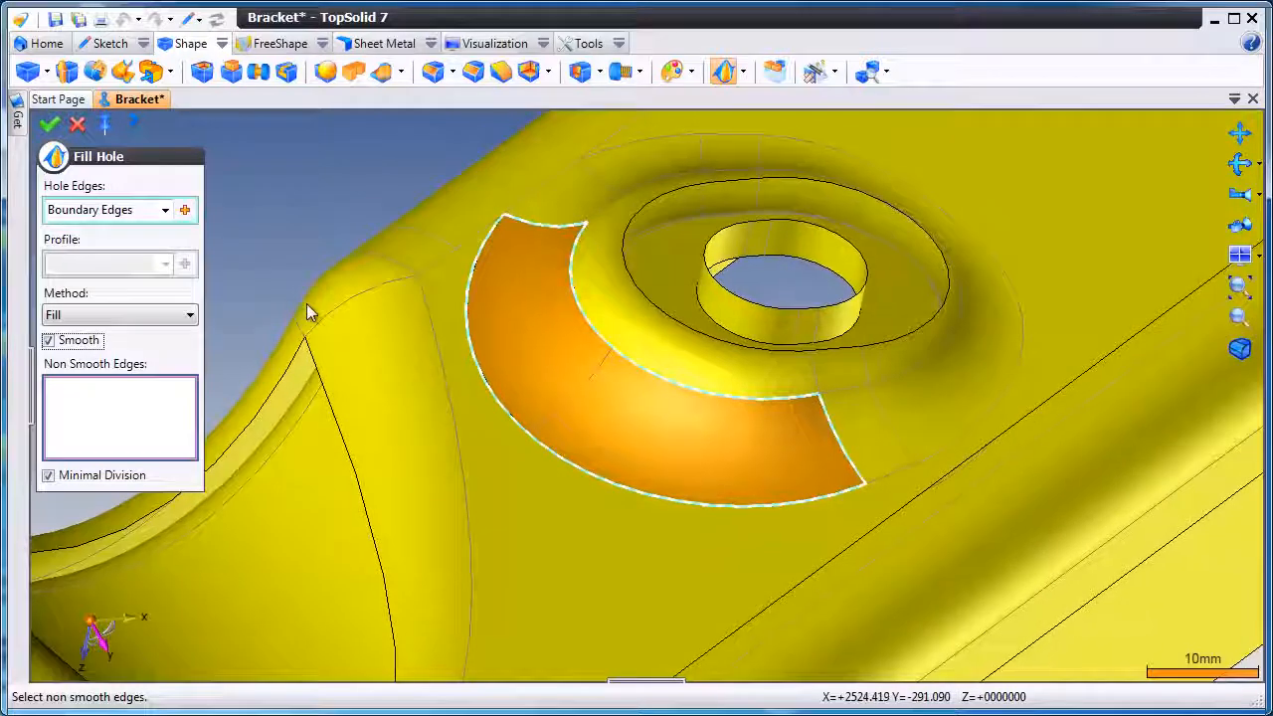
pyautogui.click(50, 123)
# Fill the long narrow hole along the bracket's rounded bend with a smooth surface
pyautogui.scroll(-6, 573, 371)
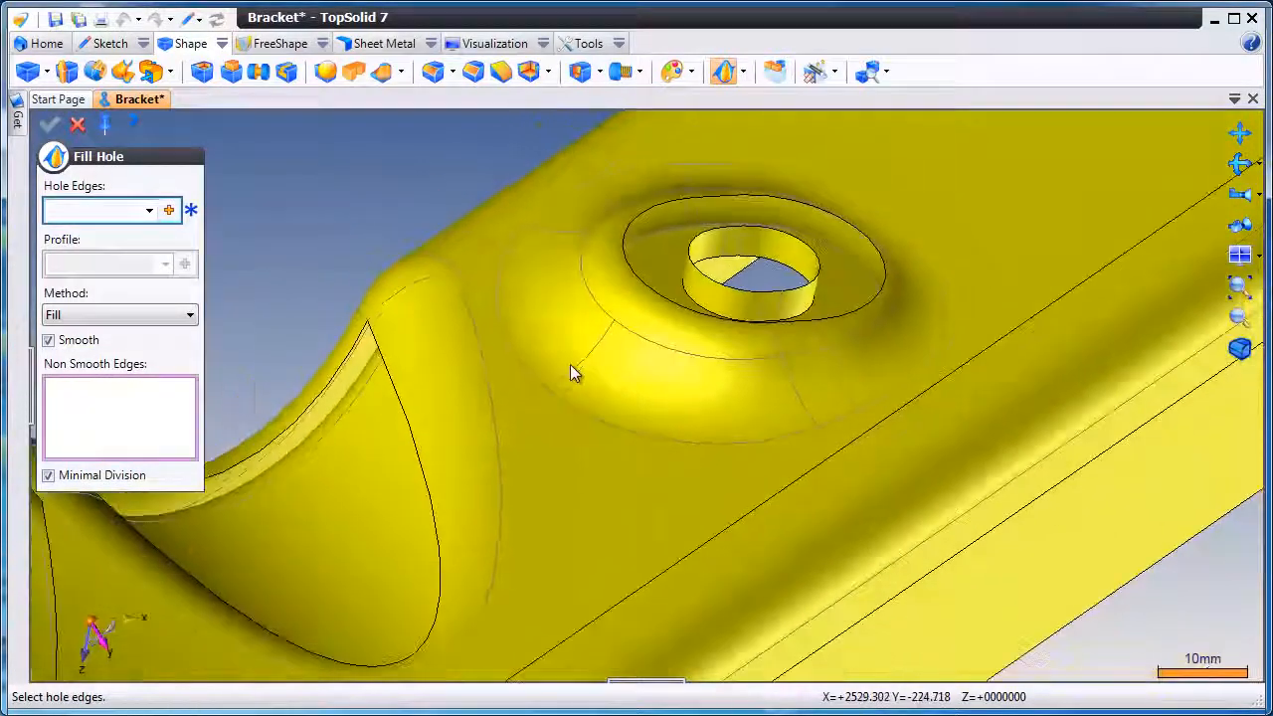
pyautogui.click(531, 420)
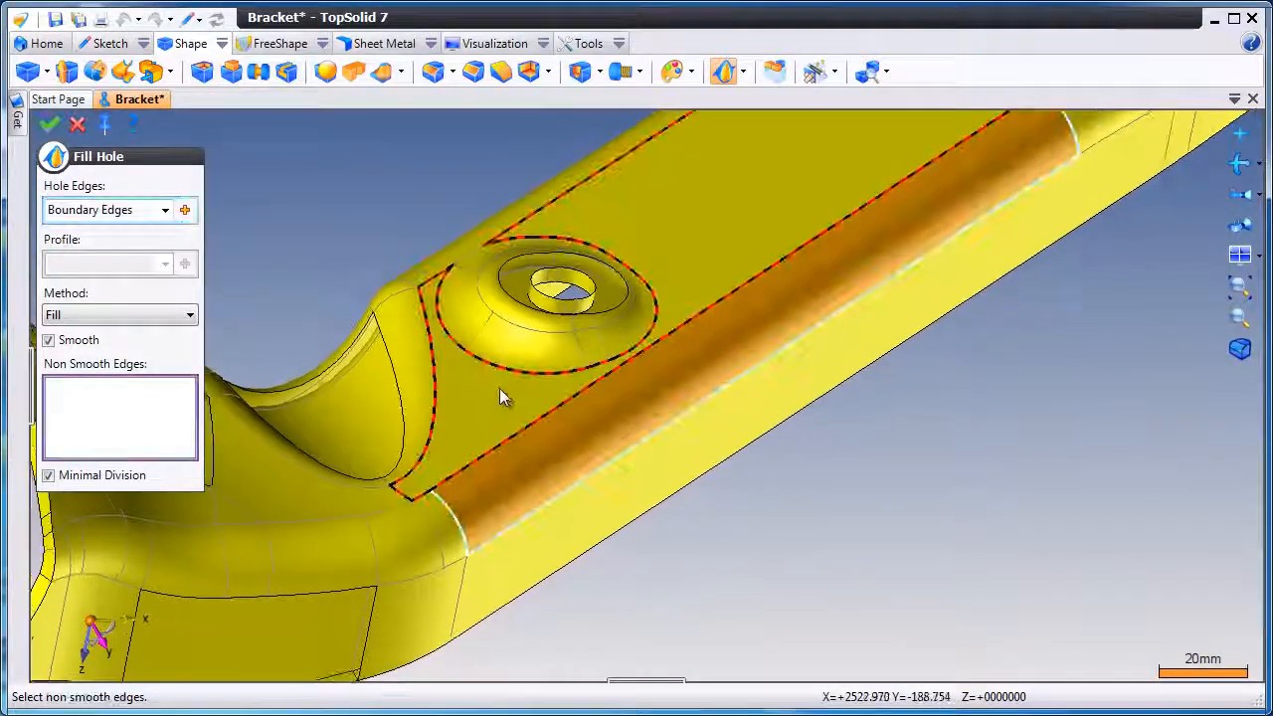
pyautogui.scroll(-5, 499, 388)
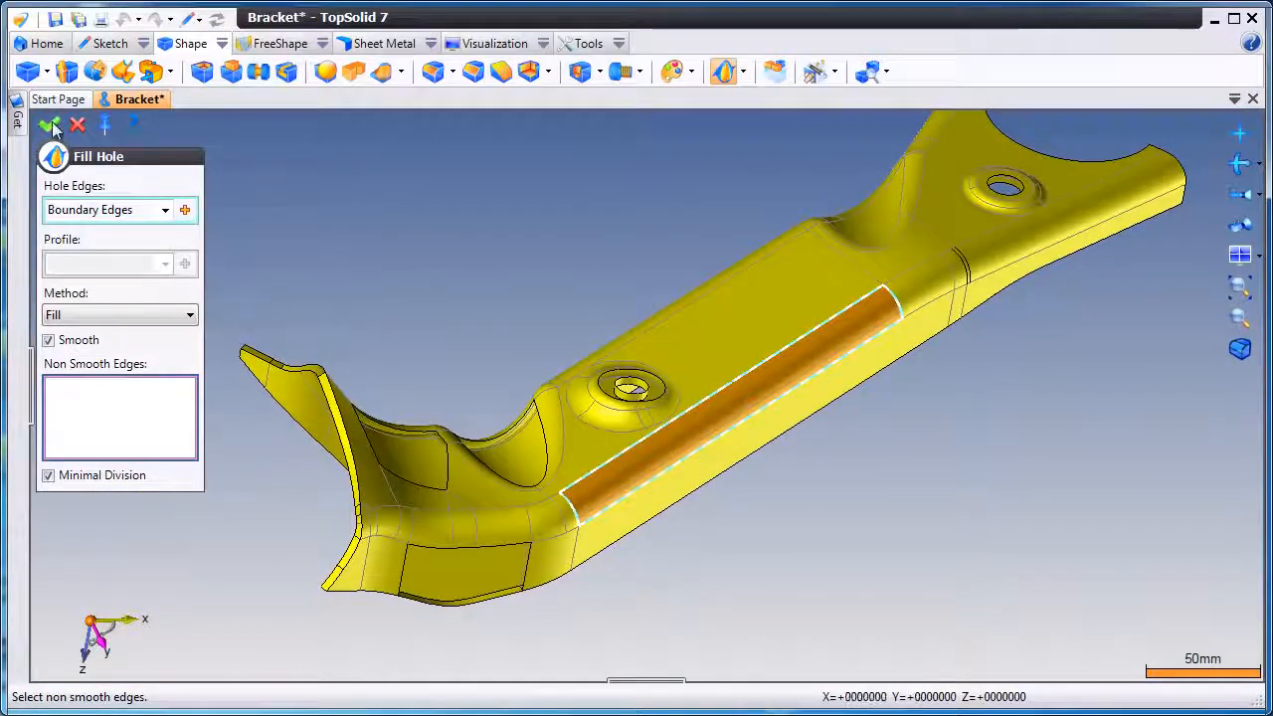
pyautogui.click(49, 124)
# Fill the four-sided hole in the outer wall at the bracket's curved end without smoothing
pyautogui.scroll(6, 462, 636)
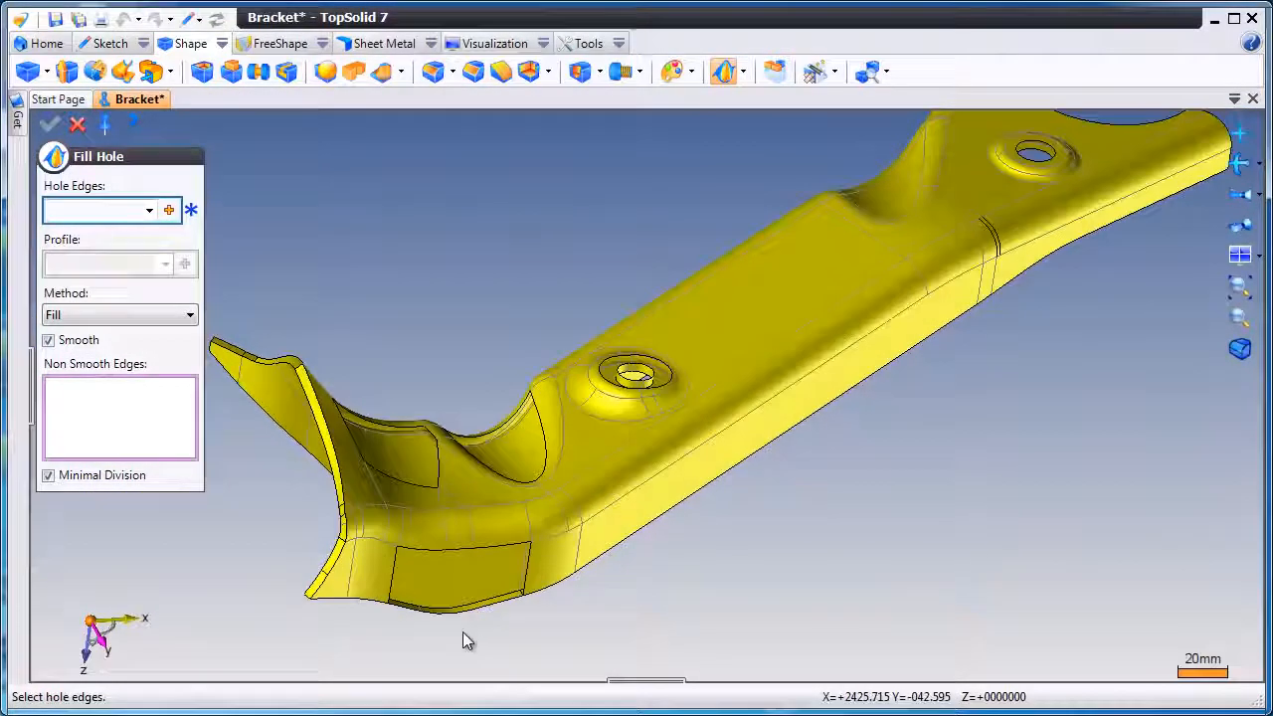
pyautogui.scroll(5, 462, 637)
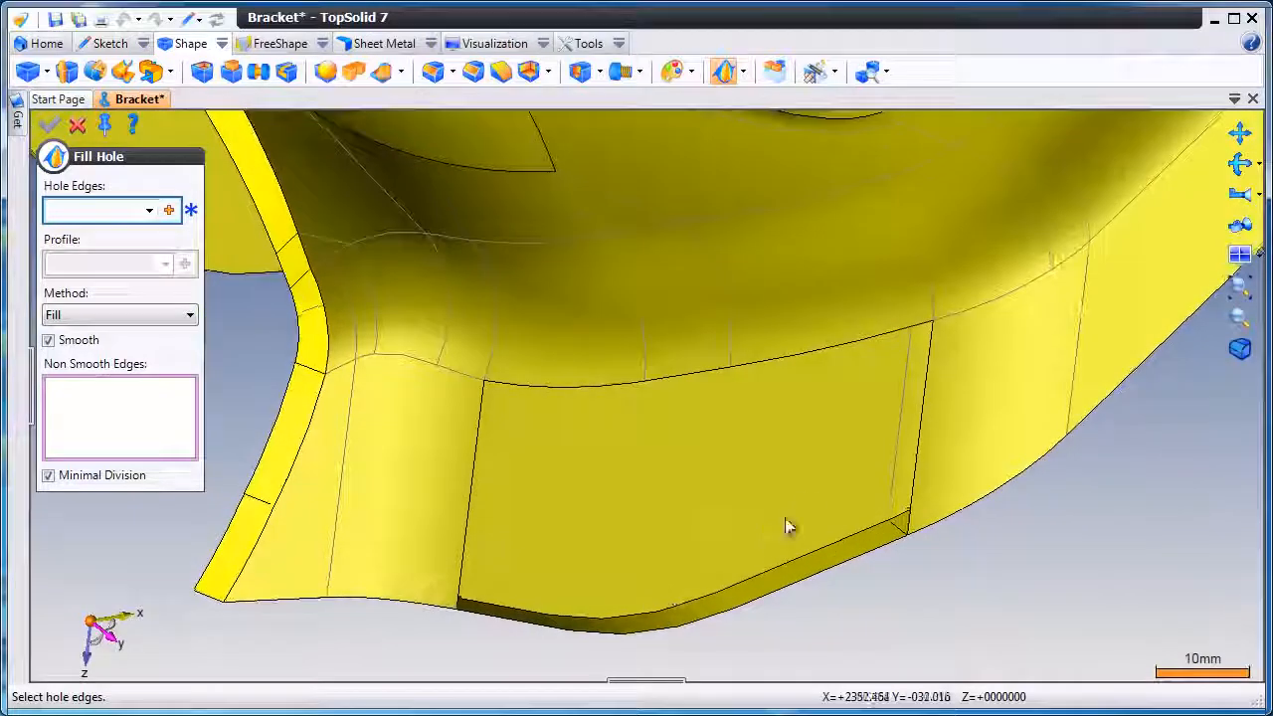
pyautogui.click(844, 523)
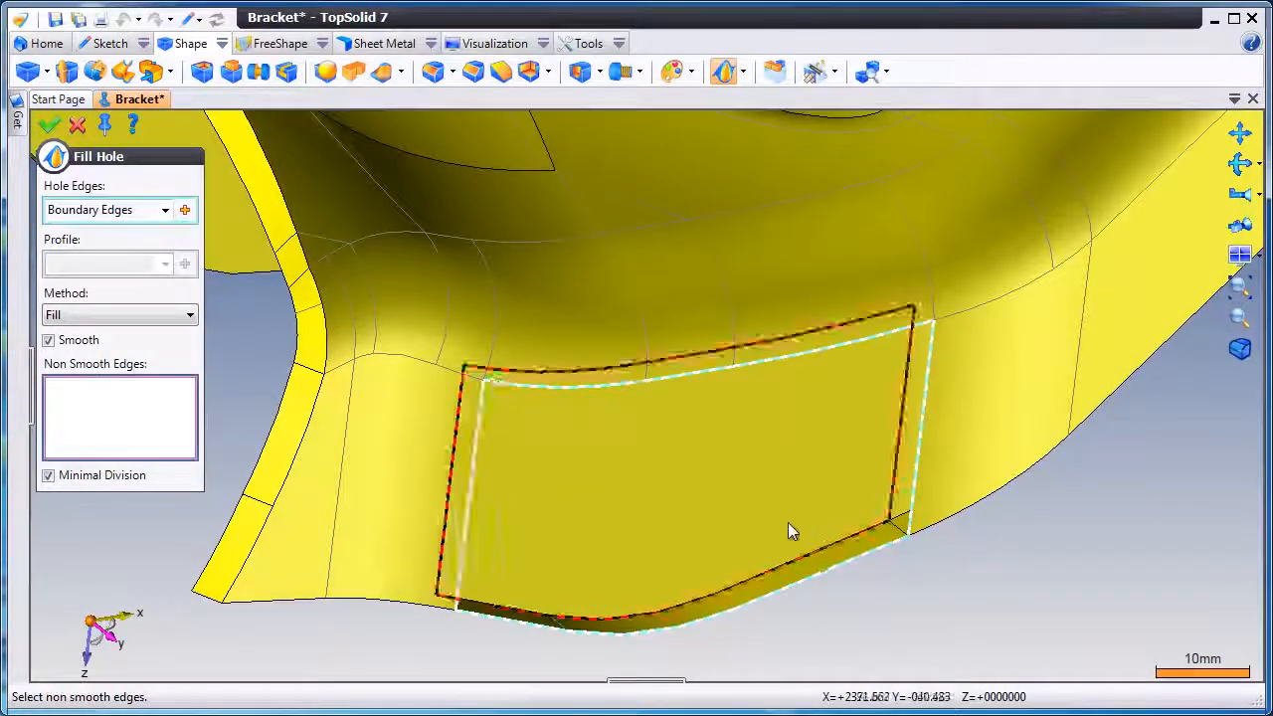
pyautogui.click(72, 345)
pyautogui.moveTo(296, 477); pyautogui.dragTo(286, 478, button='middle')
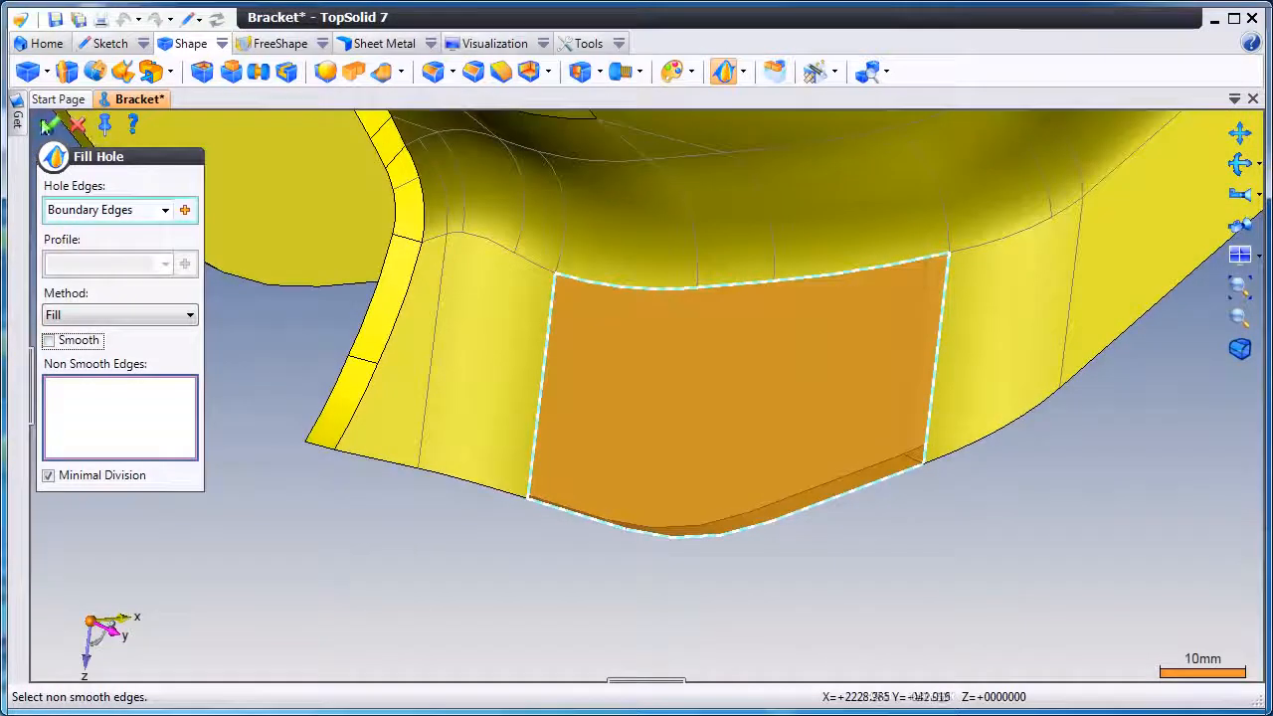
pyautogui.click(46, 126)
pyautogui.click(78, 129)
# Loft a surface between the slotted boss's outer rim and the slot's upper edge, aligning the start points of both profiles
pyautogui.moveTo(162, 261); pyautogui.dragTo(215, 334, button='middle')
pyautogui.scroll(8, 216, 335)
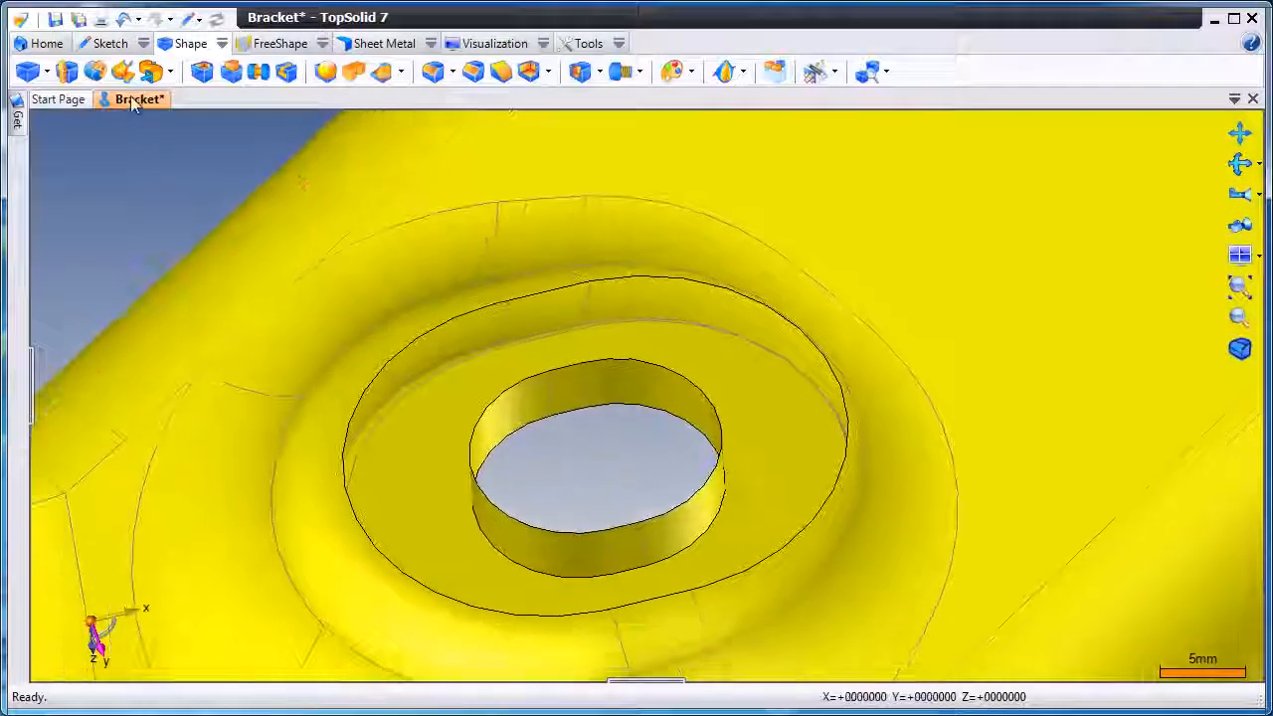
pyautogui.click(171, 72)
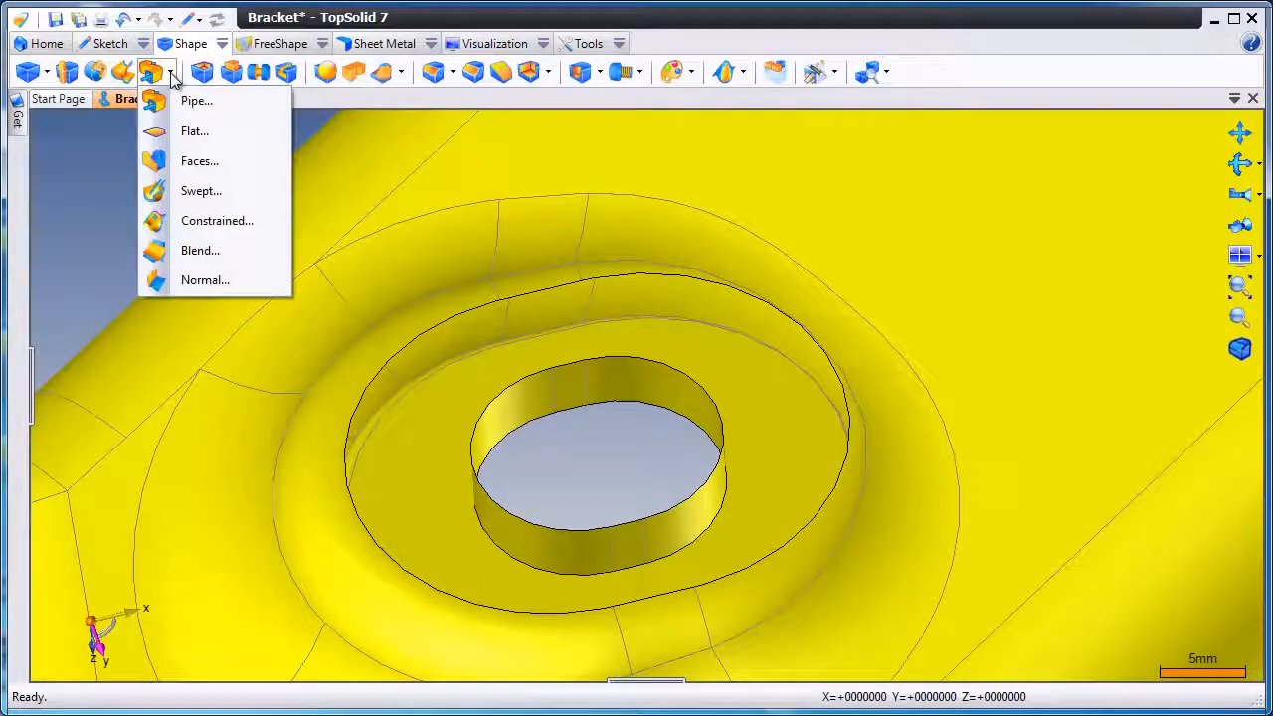
pyautogui.click(123, 76)
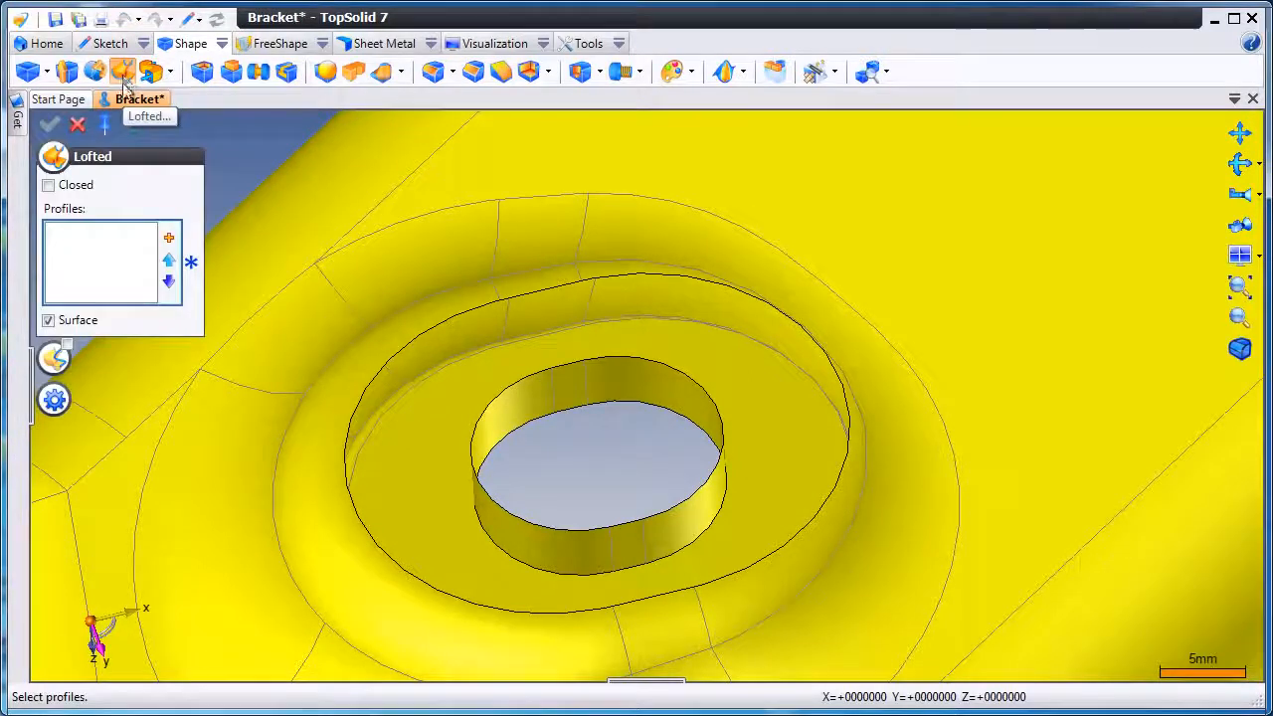
pyautogui.click(637, 602)
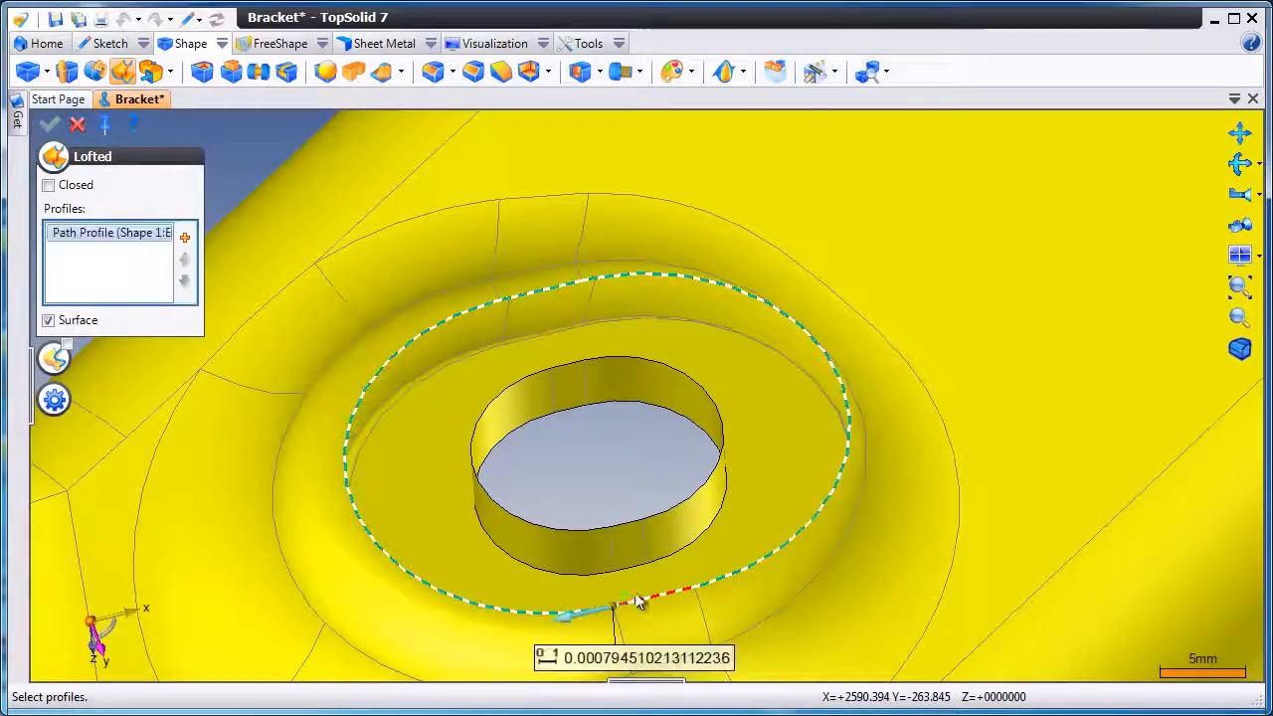
pyautogui.click(625, 526)
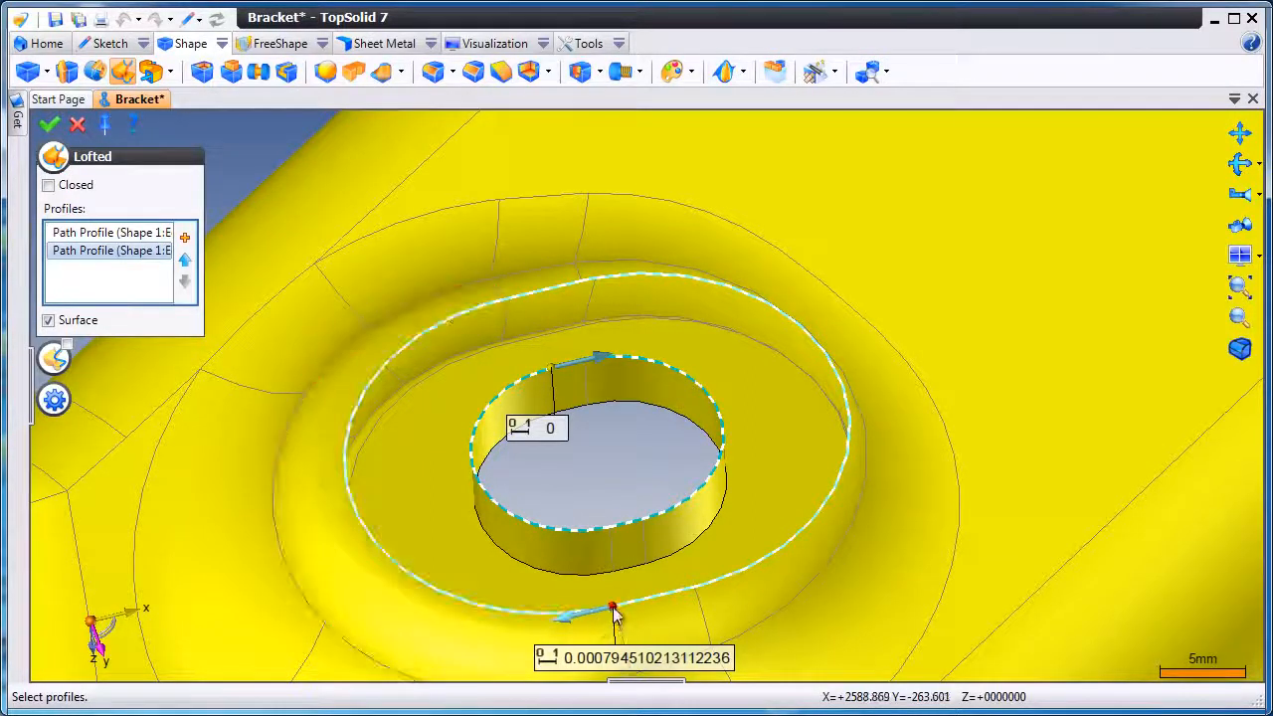
pyautogui.moveTo(614, 604); pyautogui.dragTo(388, 537)
pyautogui.moveTo(398, 361); pyautogui.dragTo(461, 334)
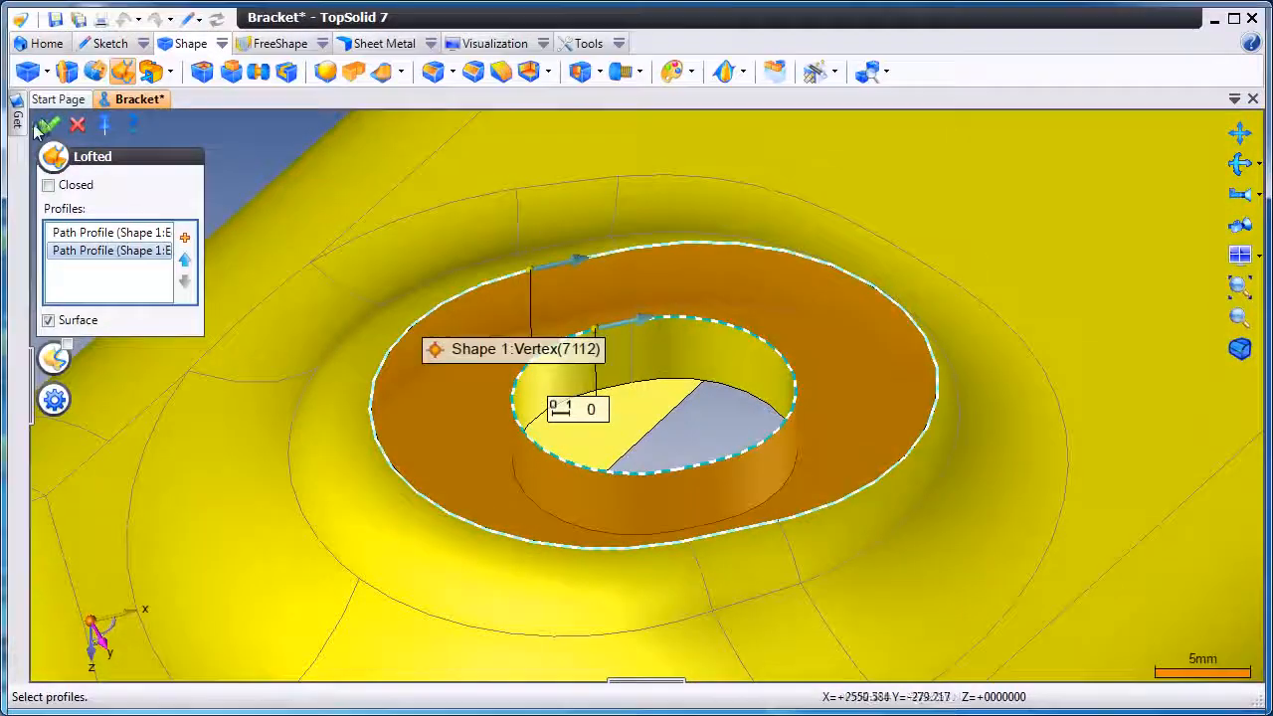
pyautogui.click(47, 126)
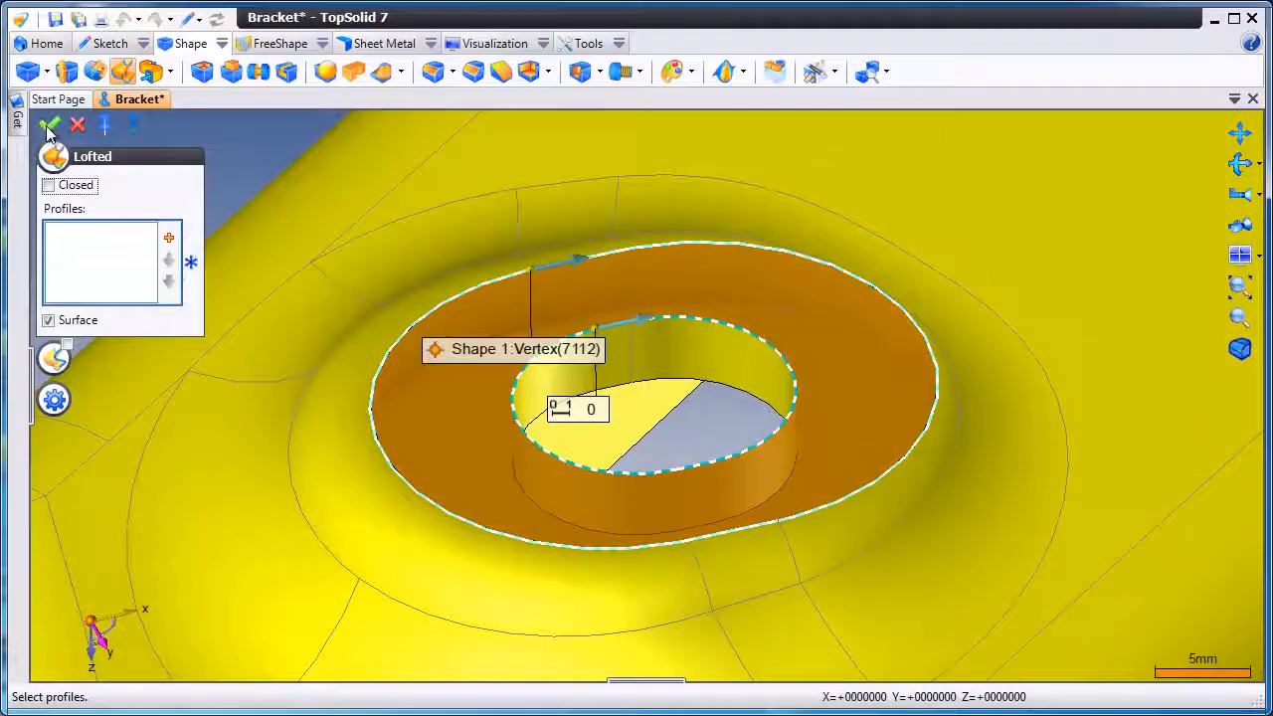
pyautogui.click(77, 126)
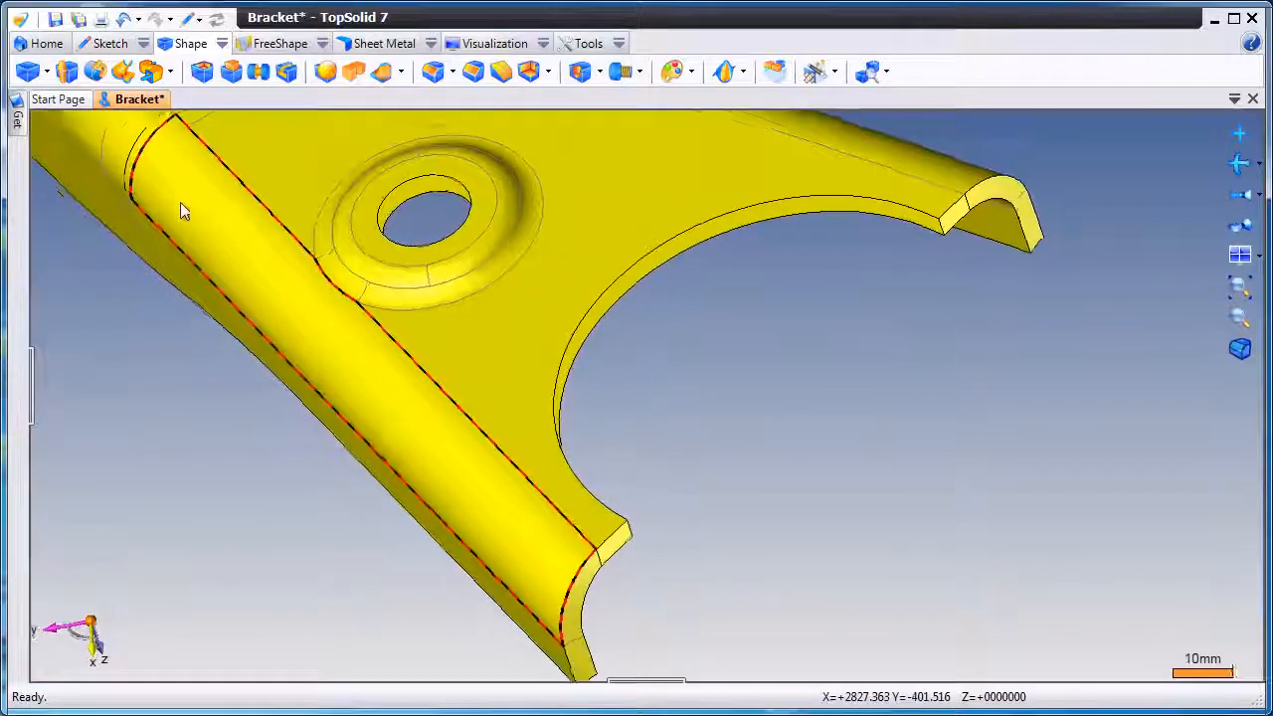
# Loft two surfaces between the upper and lower edges of the round hole in the raised boss, one per half circle
pyautogui.click(123, 71)
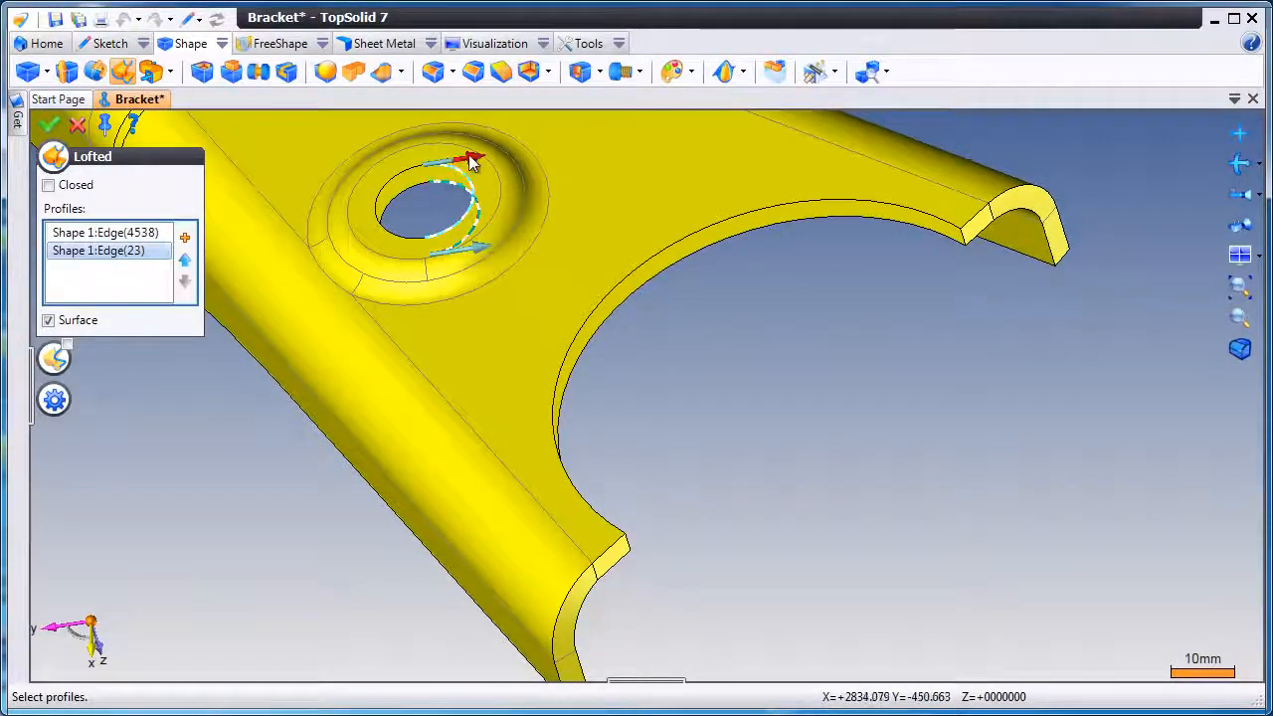
pyautogui.rightClick(415, 199)
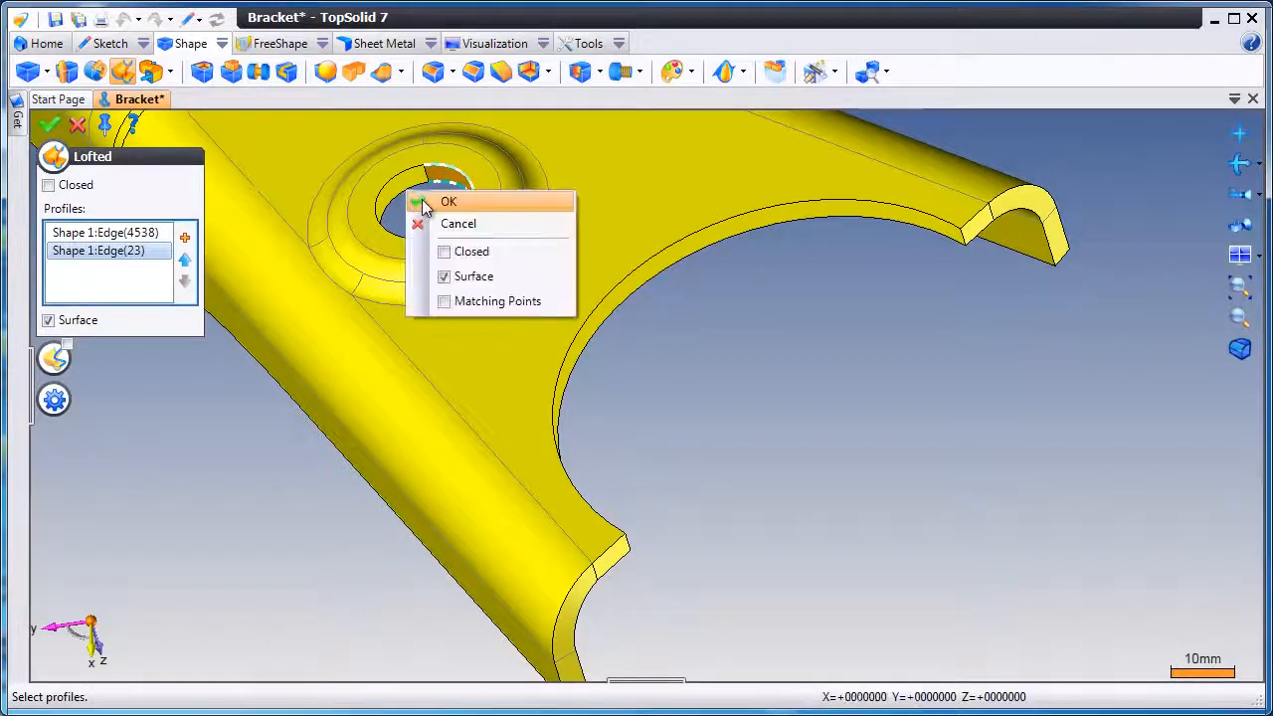
pyautogui.click(419, 201)
pyautogui.click(414, 197)
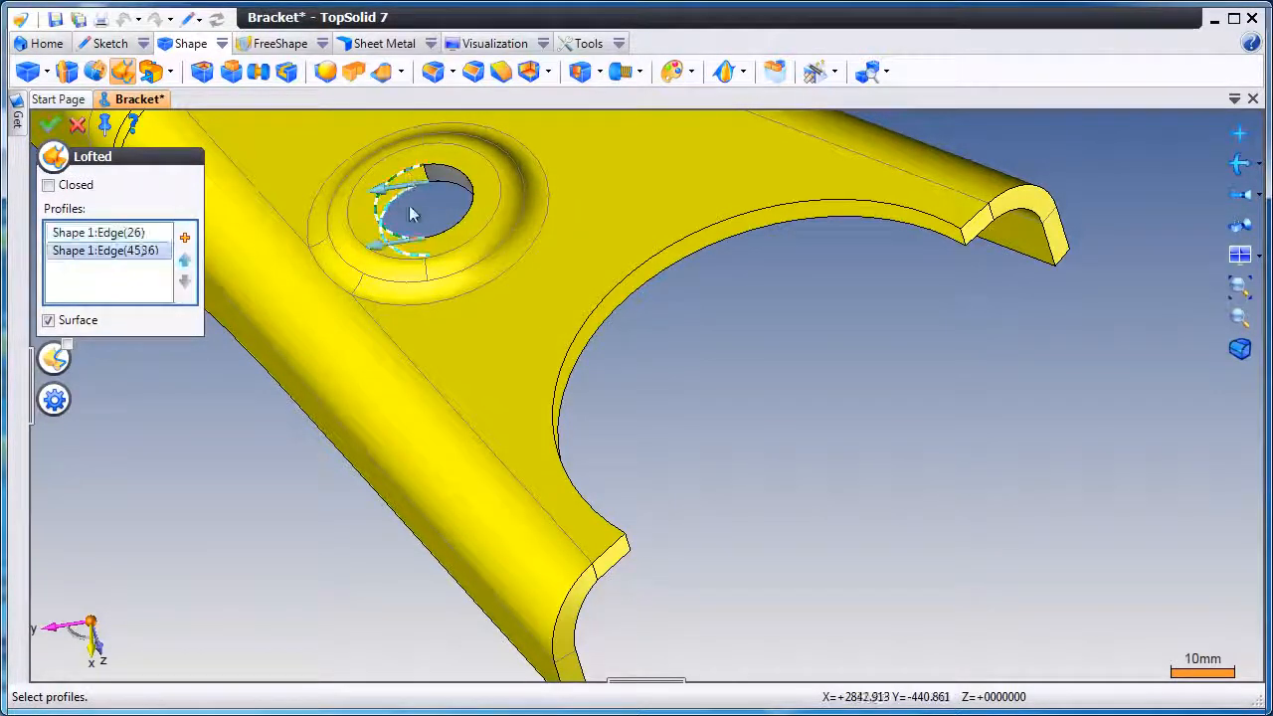
pyautogui.rightClick(422, 195)
pyautogui.click(443, 206)
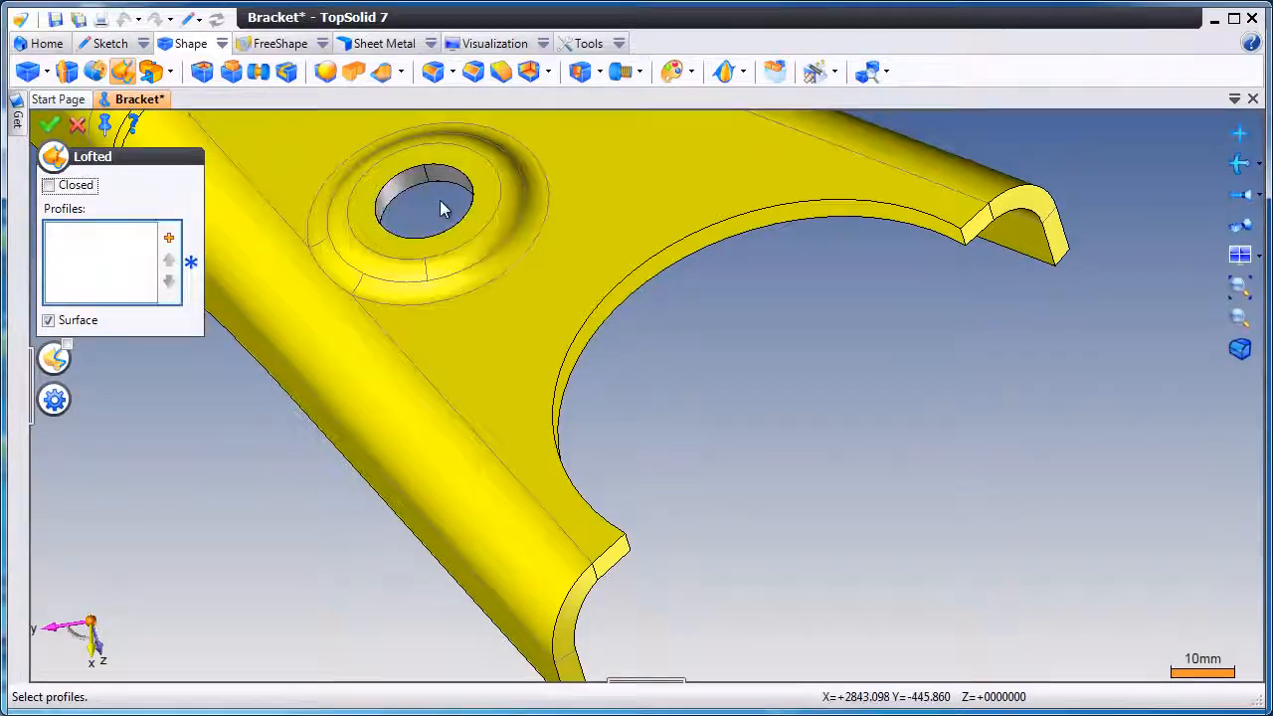
# Loft a surface between the upper and lower edges of the large arc-shaped cutout at the bracket's end
pyautogui.click(647, 315)
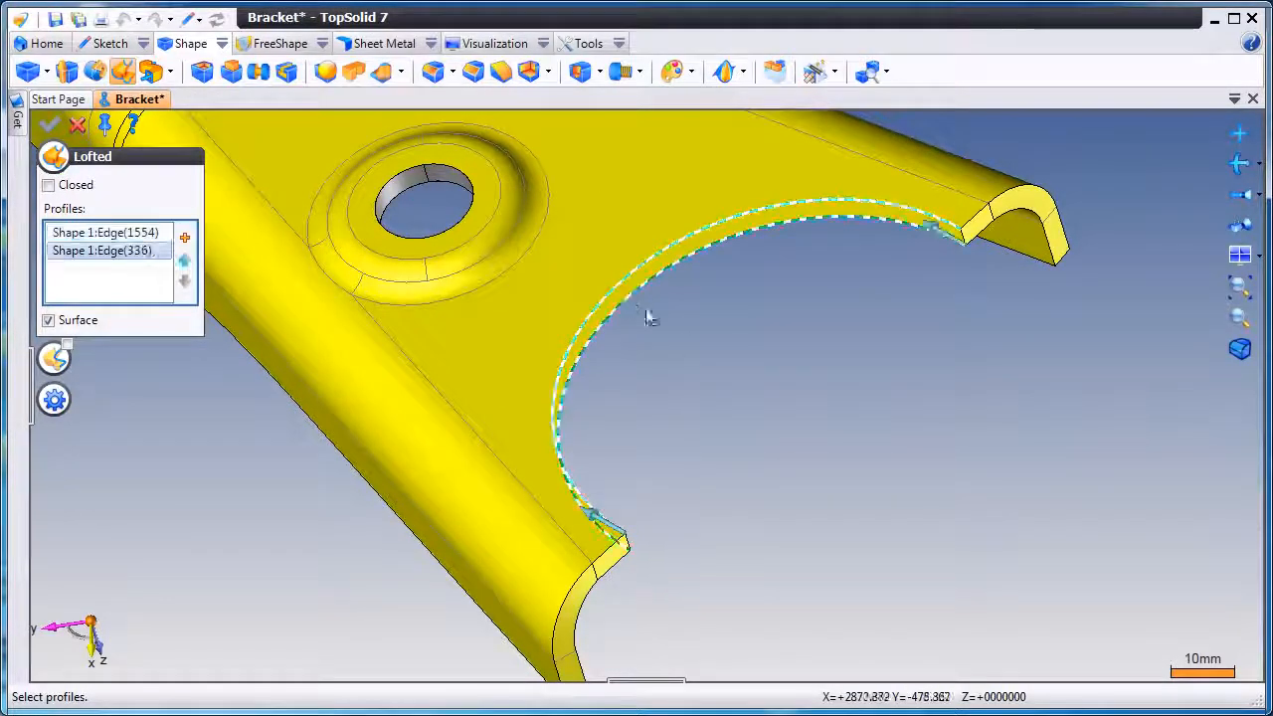
pyautogui.click(932, 226)
pyautogui.rightClick(808, 296)
pyautogui.click(816, 307)
pyautogui.moveTo(816, 308); pyautogui.dragTo(707, 239, button='middle')
pyautogui.click(76, 127)
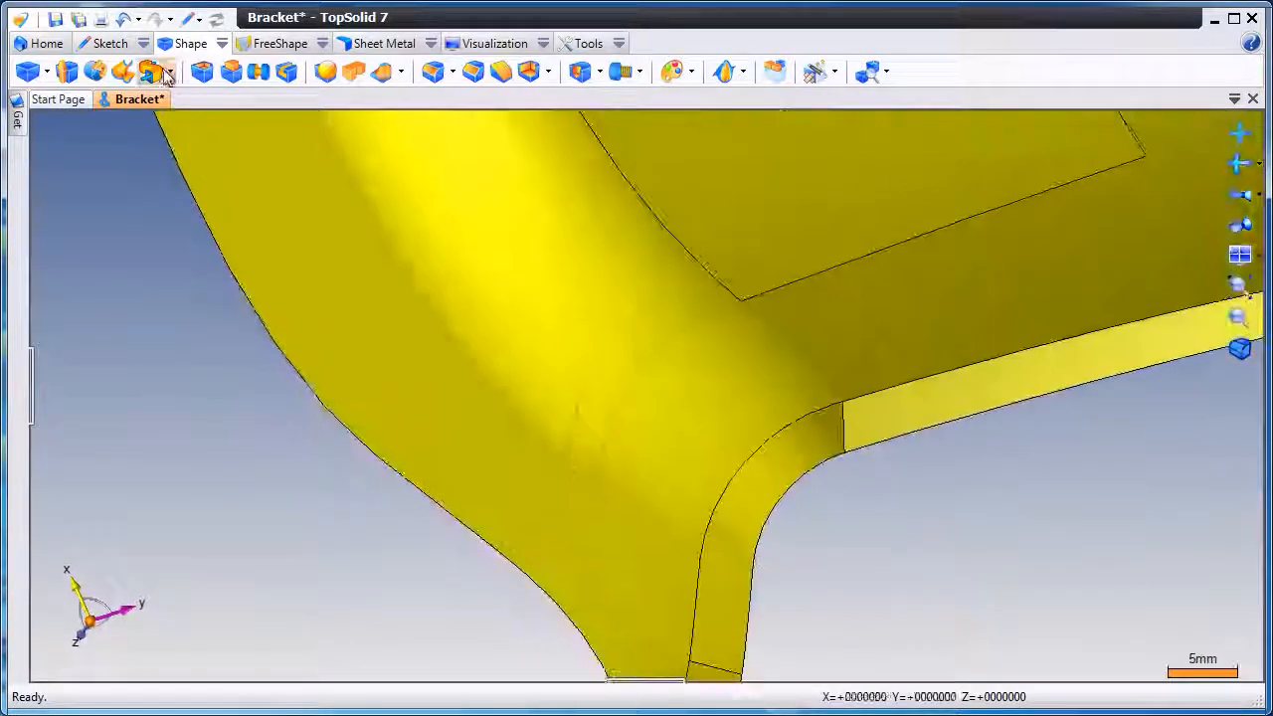
# Create a constrained surface from the boundary edges of the curved opening in the bracket's end thickness, without an initial surface
pyautogui.click(170, 72)
pyautogui.click(213, 218)
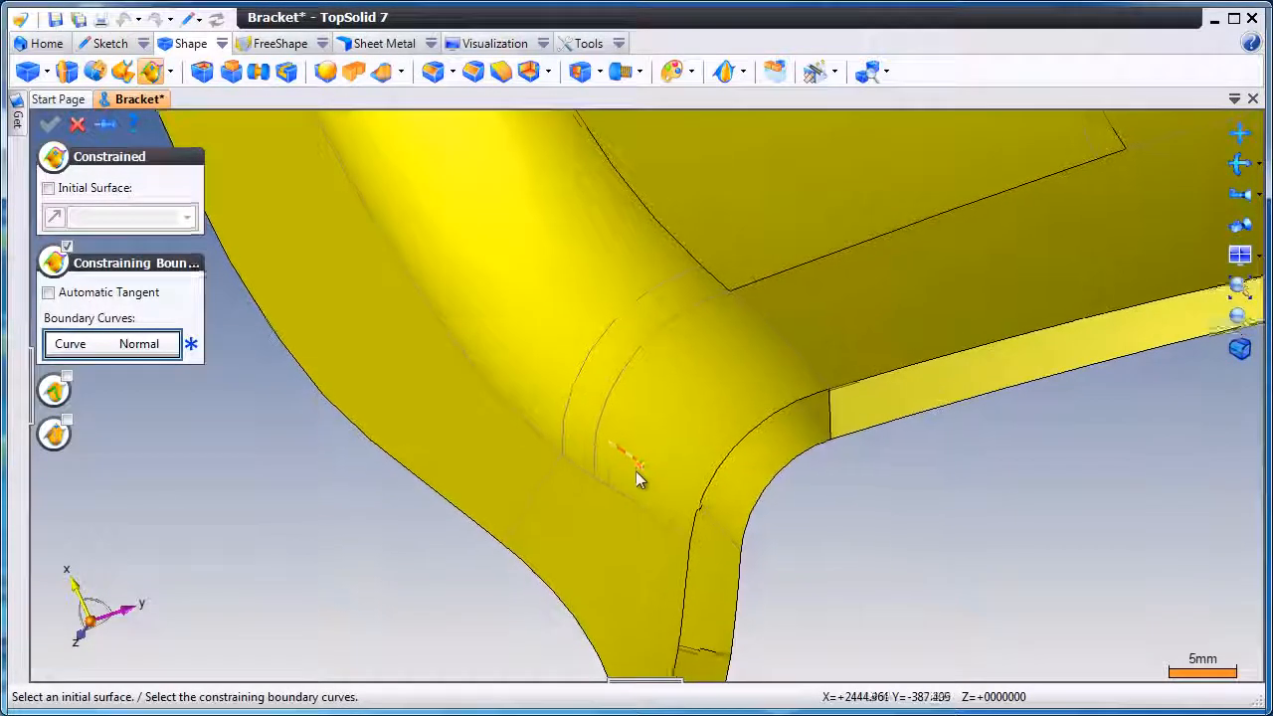
pyautogui.click(701, 440)
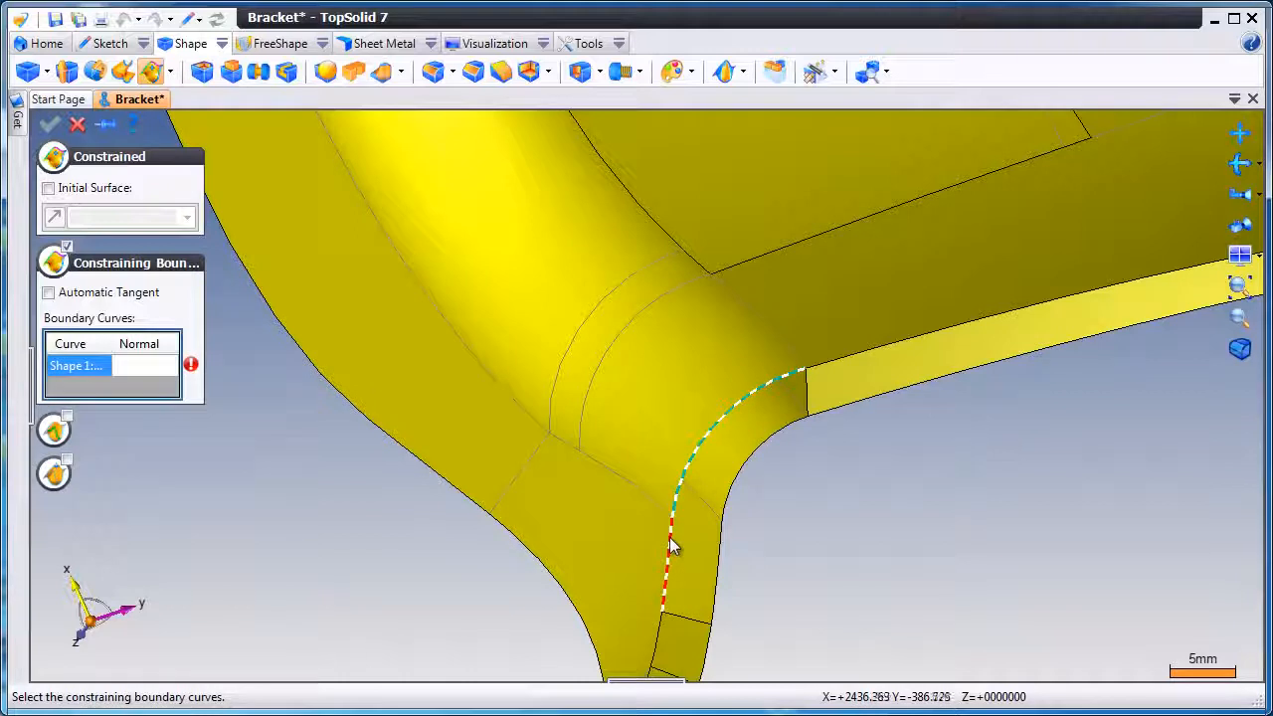
pyautogui.click(671, 545)
pyautogui.click(690, 623)
pyautogui.click(717, 591)
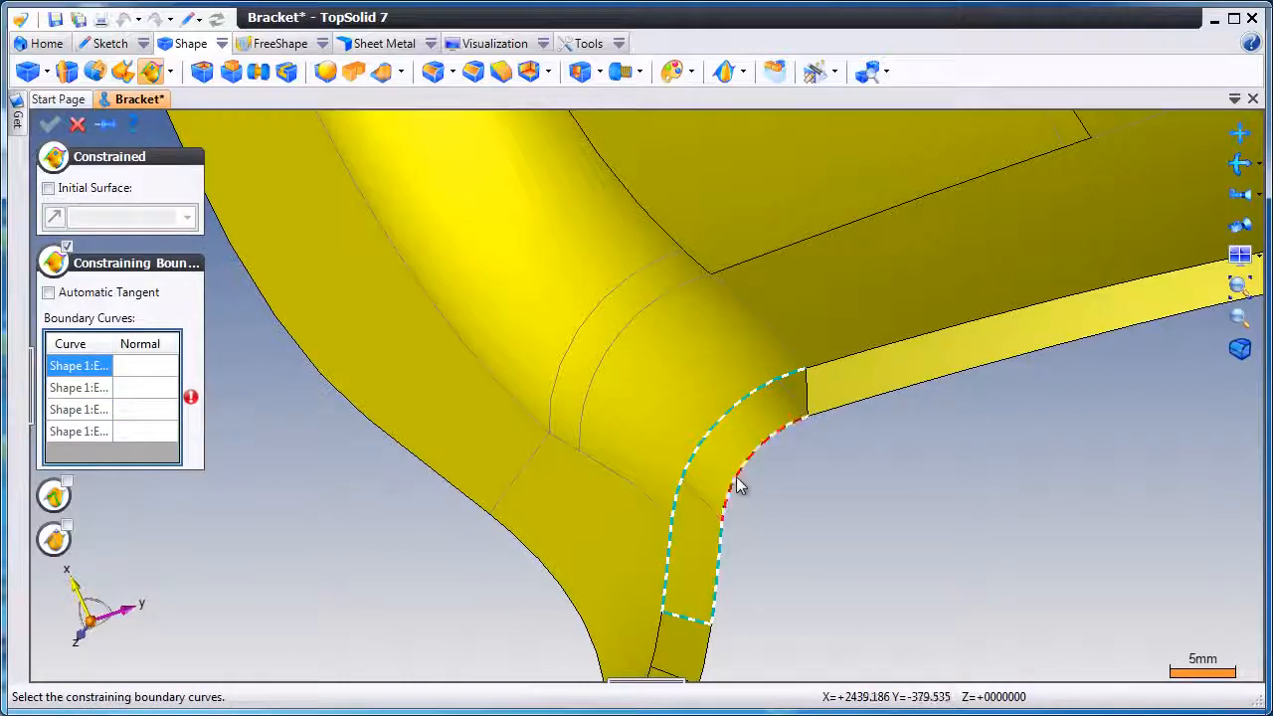
pyautogui.moveTo(825, 506); pyautogui.dragTo(904, 485, button='middle')
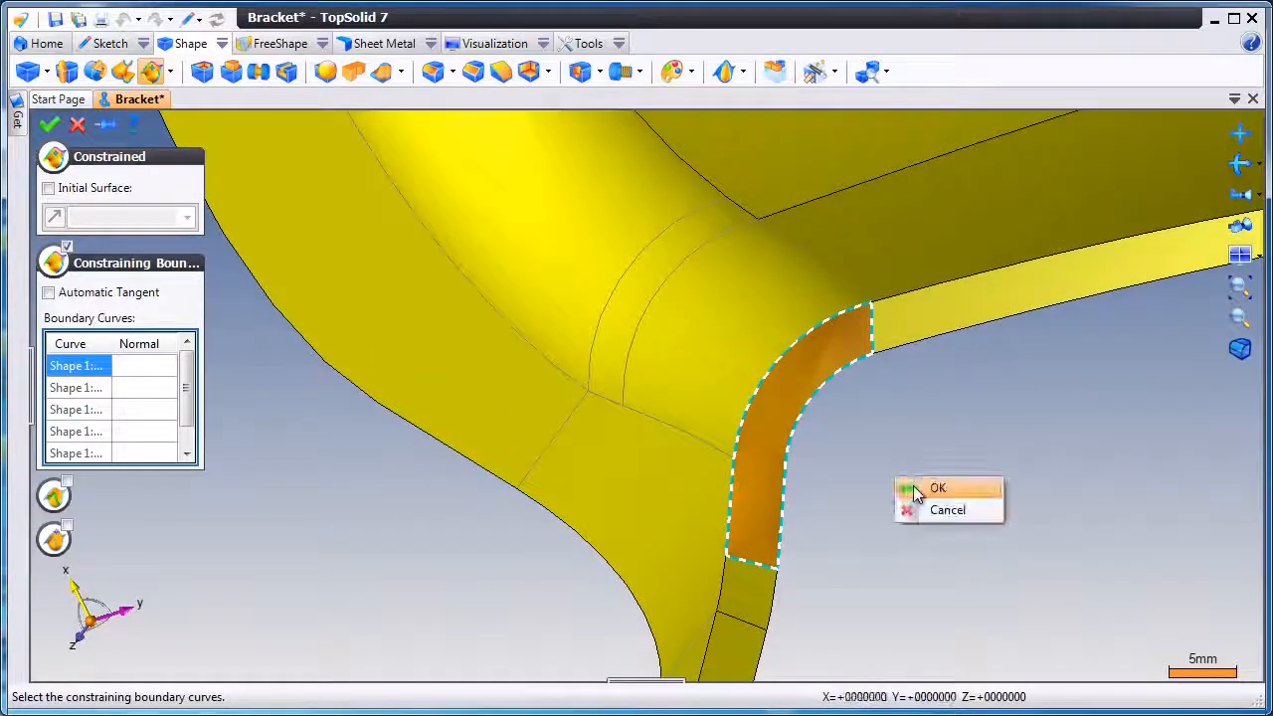
pyautogui.press('Return')
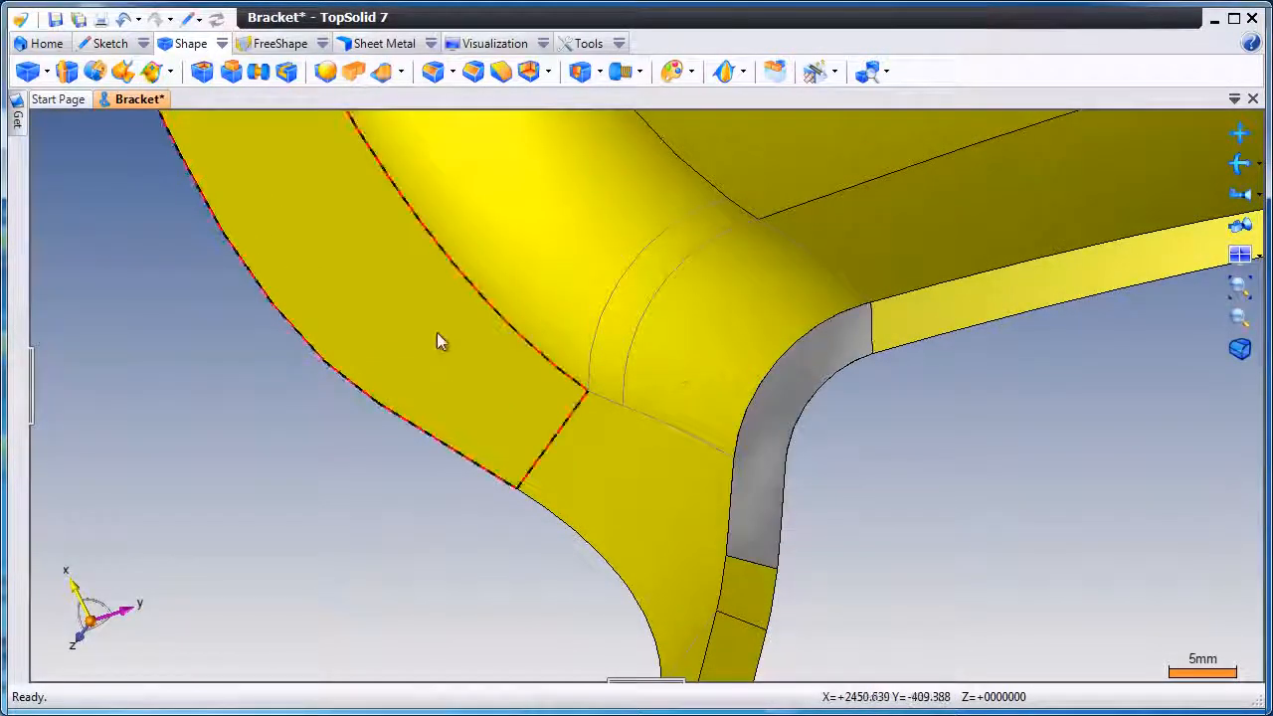
# Try to fill the four-sided hole on the inner side of the curved end with a smooth surface, and undo it
pyautogui.scroll(-6, 438, 333)
pyautogui.moveTo(442, 332); pyautogui.dragTo(295, 208, button='middle')
pyautogui.scroll(4, 298, 208)
pyautogui.click(724, 71)
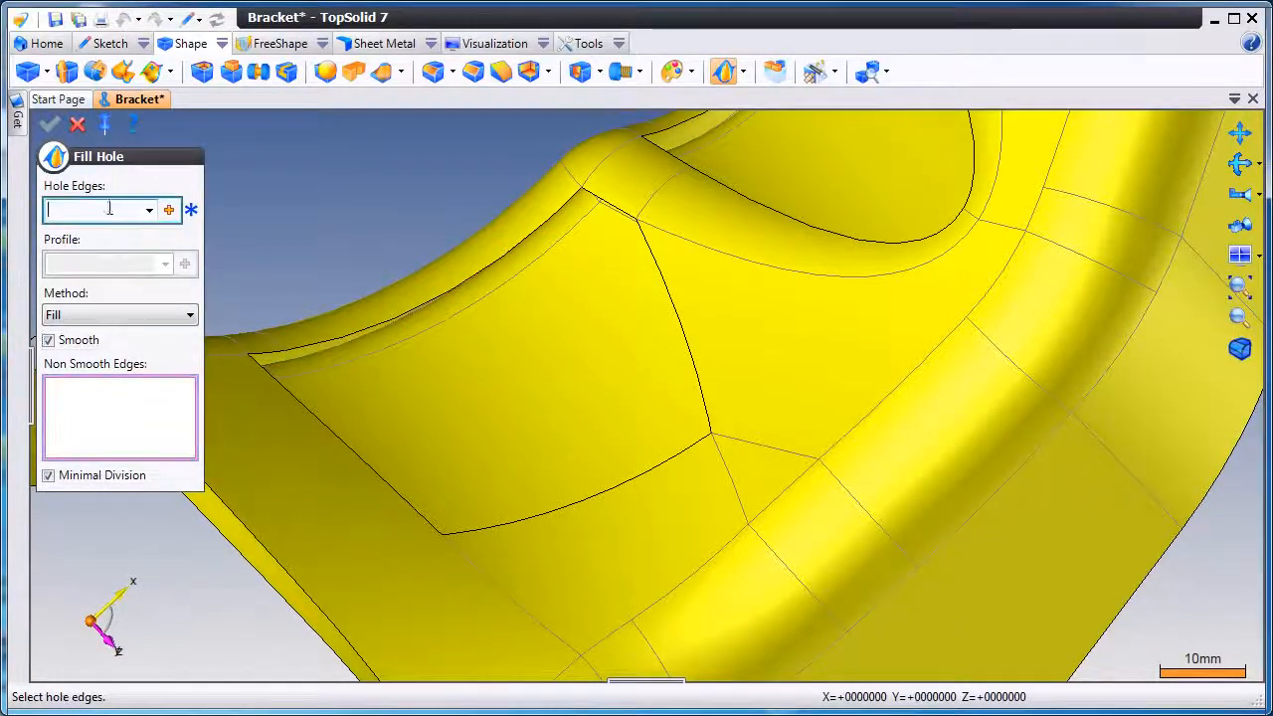
pyautogui.click(311, 350)
pyautogui.rightClick(315, 218)
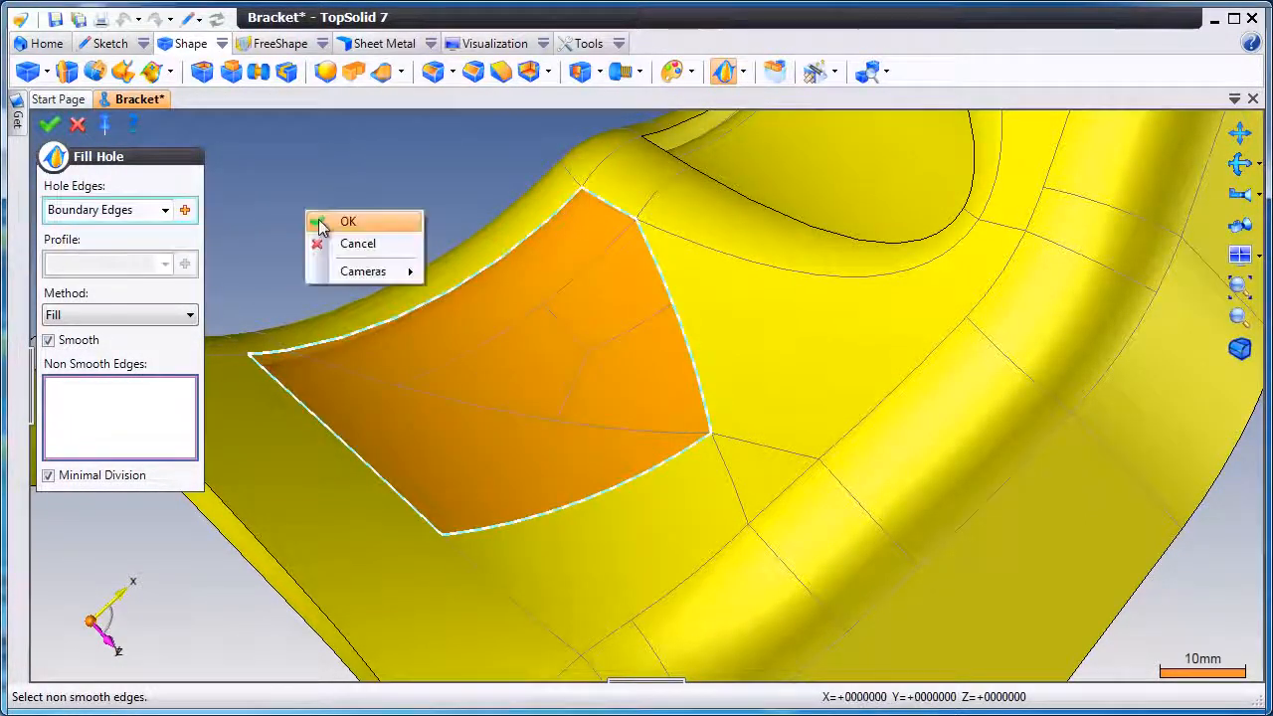
pyautogui.click(319, 221)
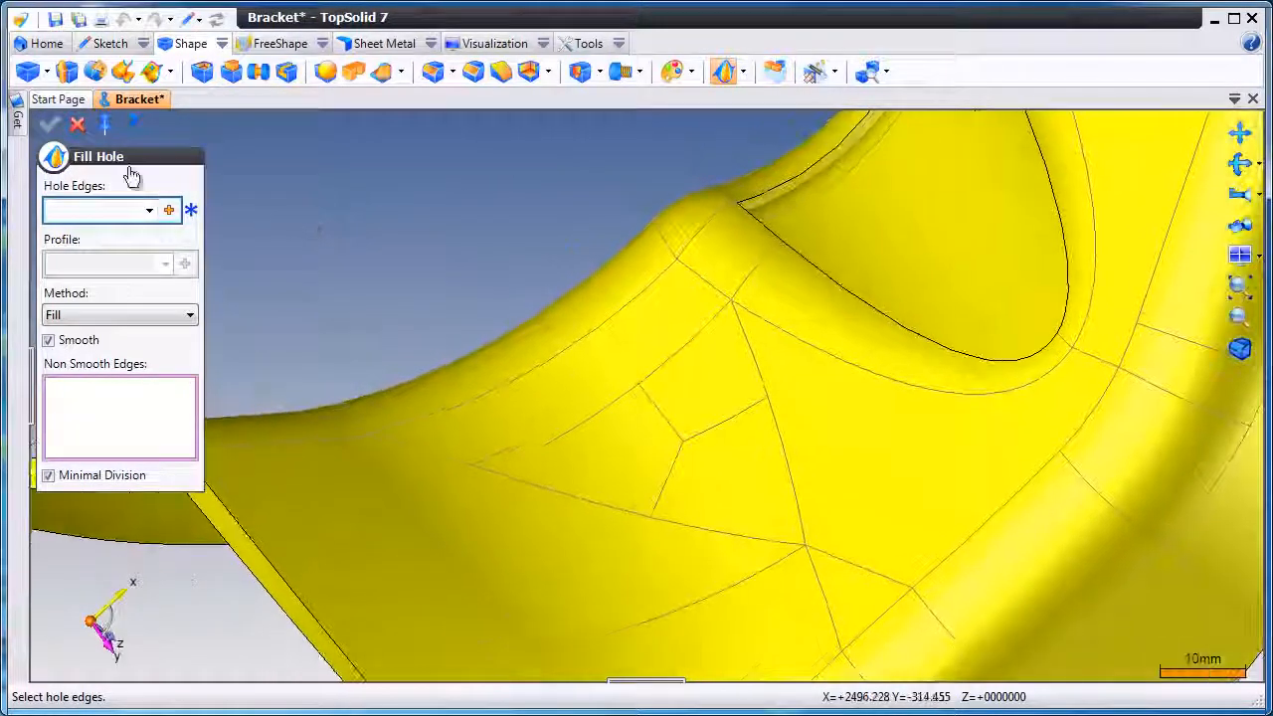
pyautogui.click(78, 123)
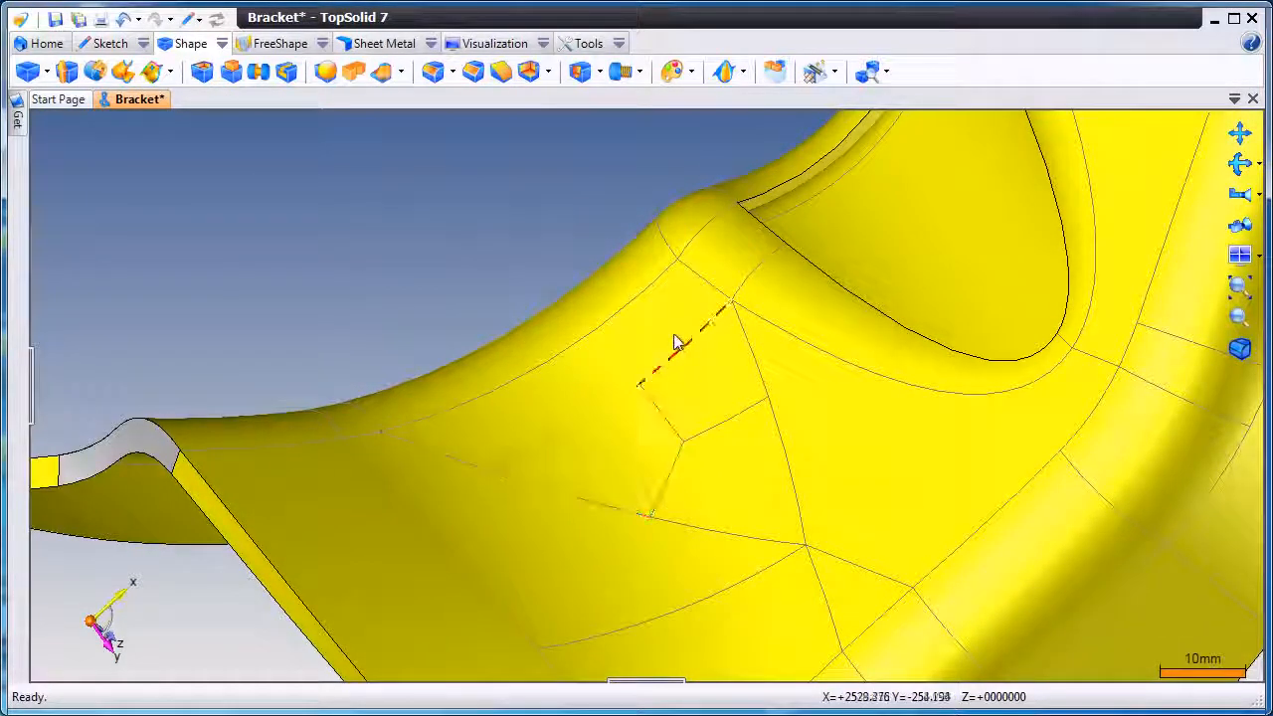
pyautogui.click(126, 20)
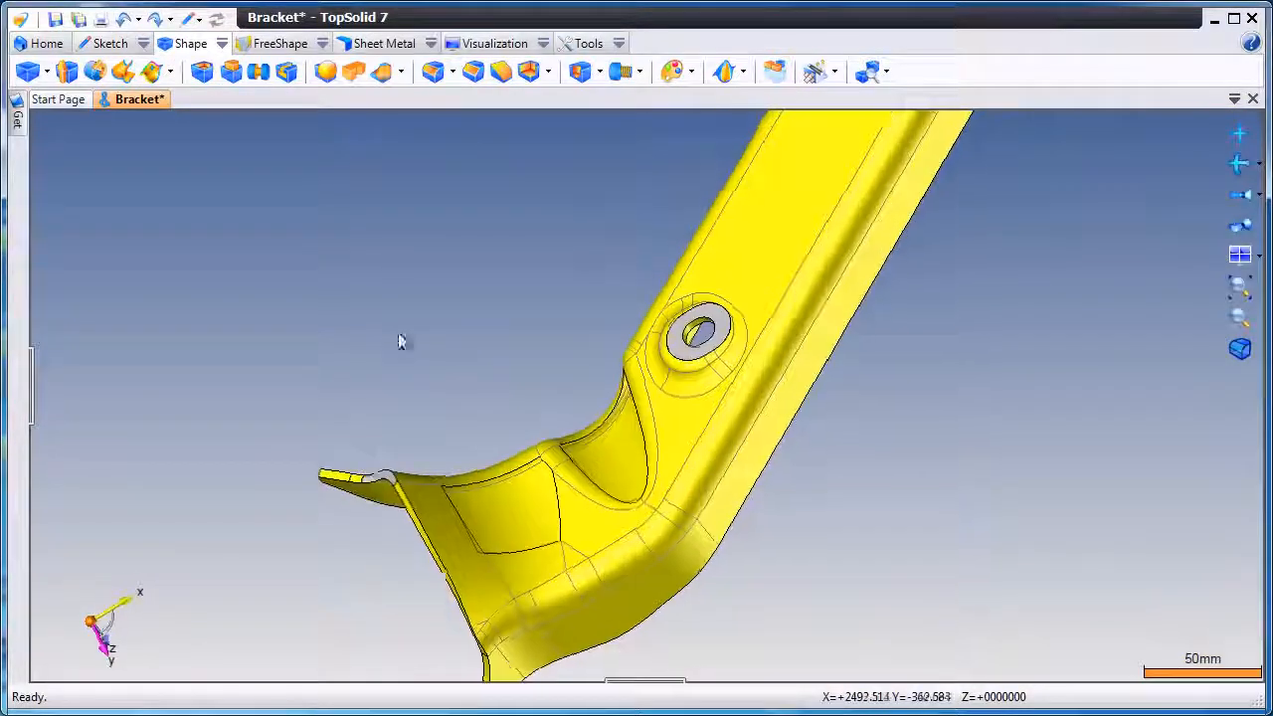
# Sew the five added lofted and constrained surfaces, Shapes 2 to 6, to Shape 1 with a 0.01 mm tolerance
pyautogui.click(834, 71)
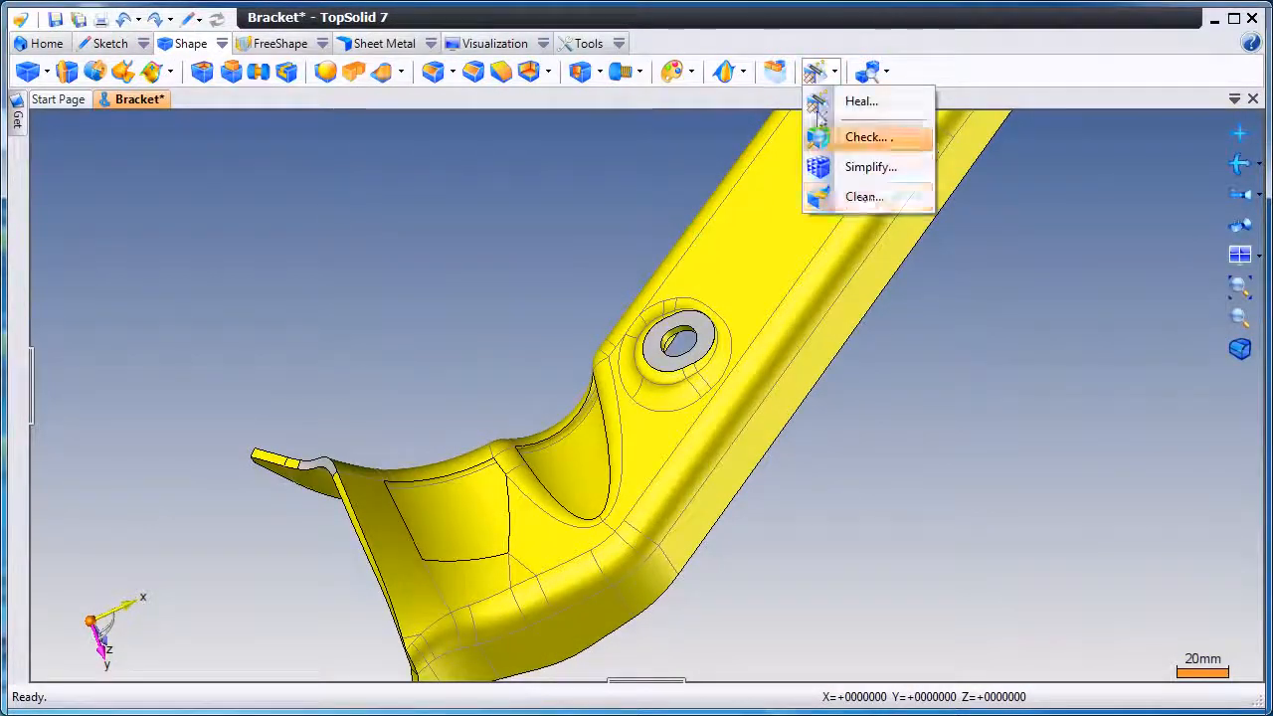
pyautogui.click(734, 71)
pyautogui.click(768, 102)
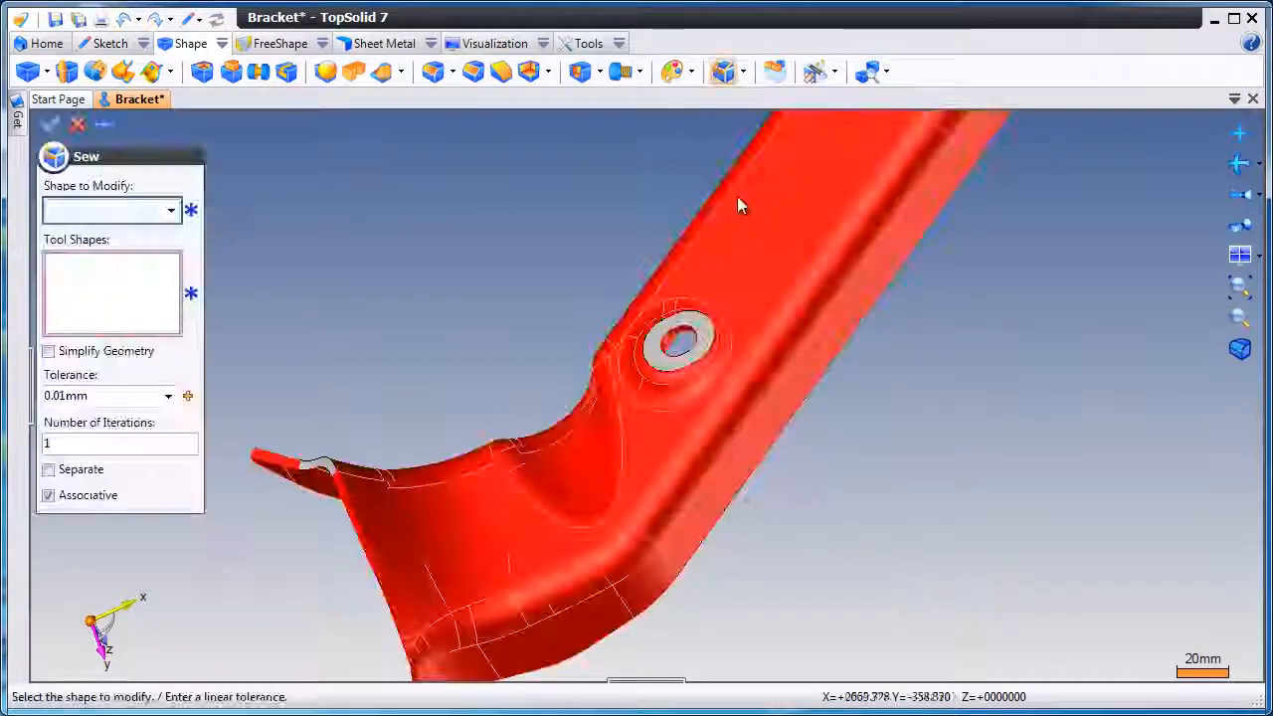
pyautogui.click(621, 292)
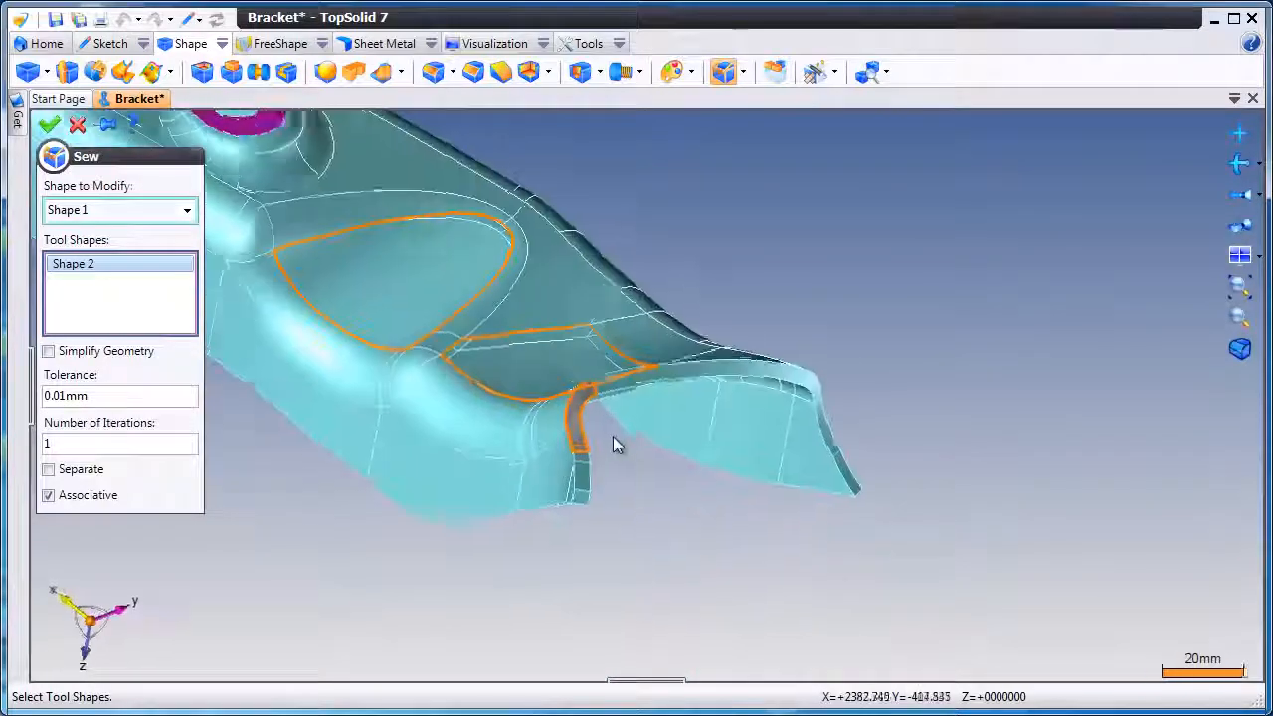
pyautogui.click(612, 465)
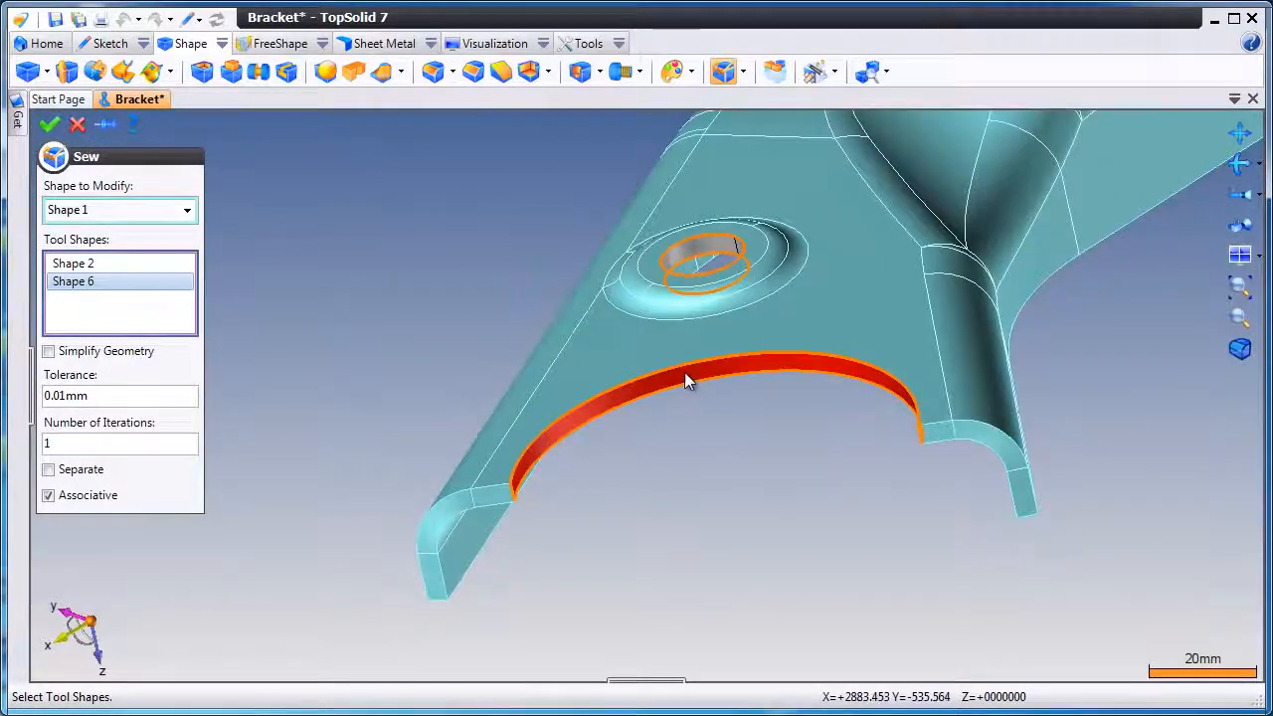
pyautogui.click(686, 372)
pyautogui.click(871, 360)
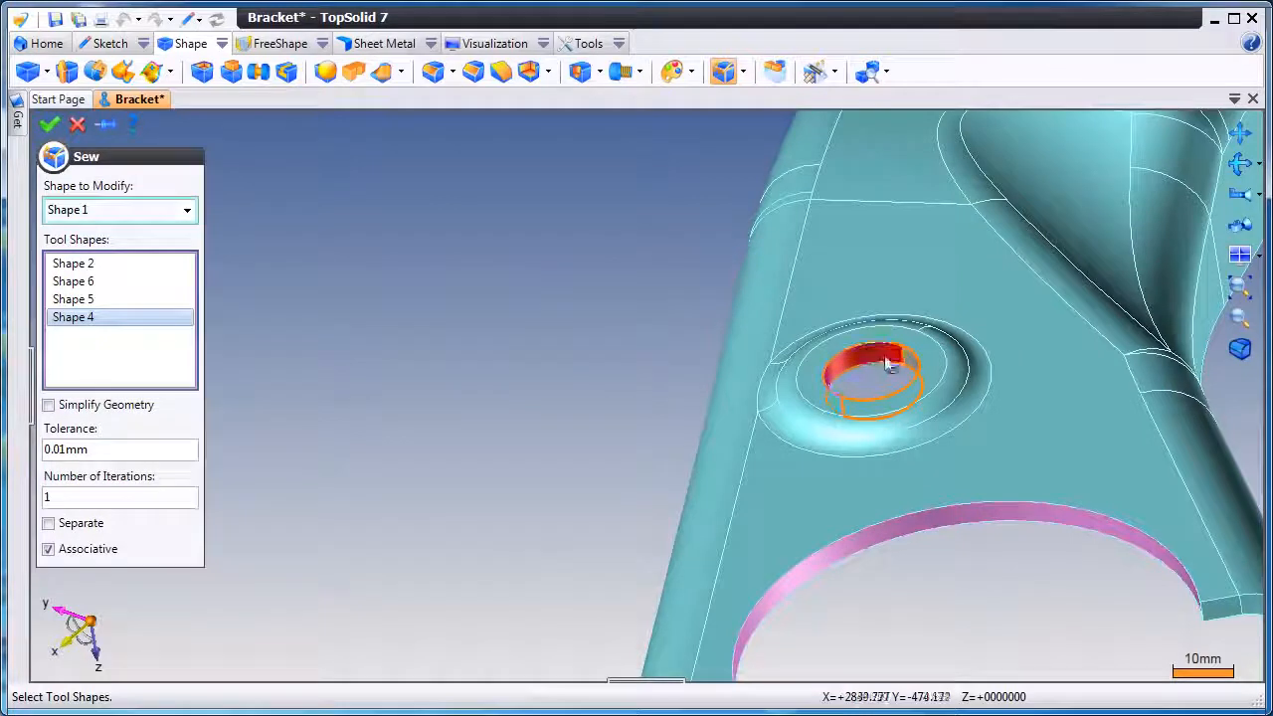
pyautogui.click(908, 364)
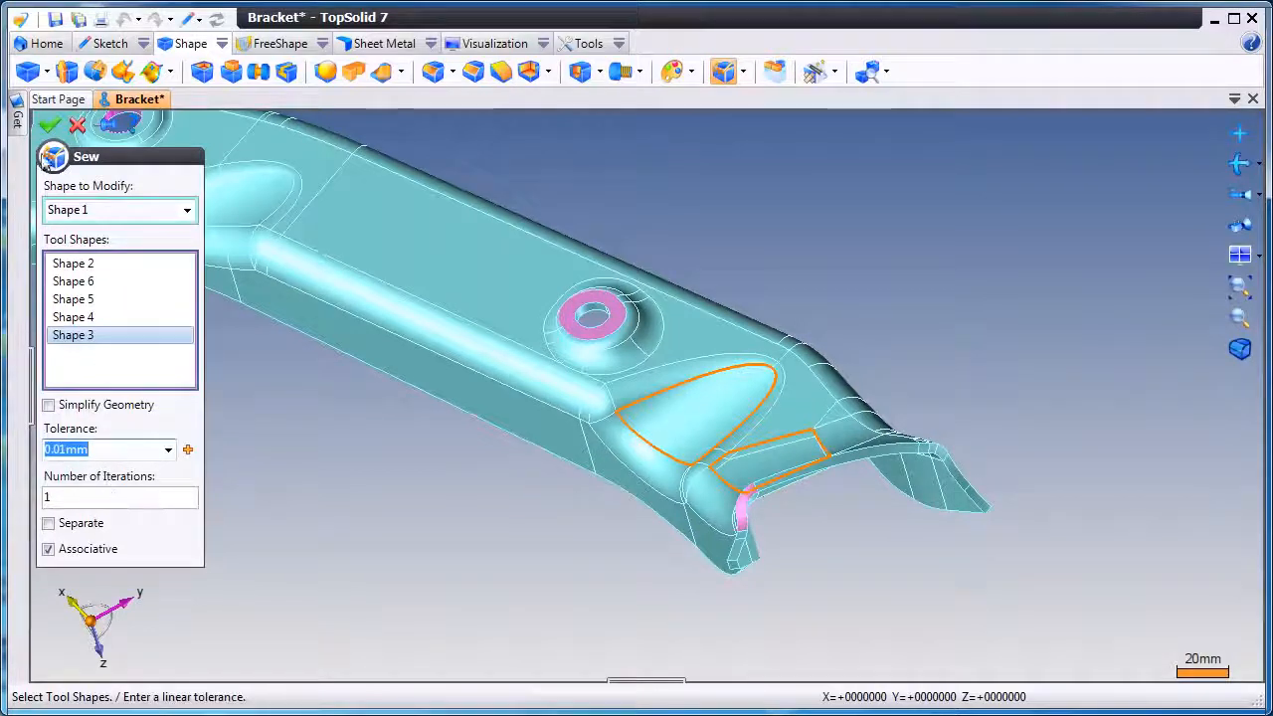
pyautogui.click(48, 124)
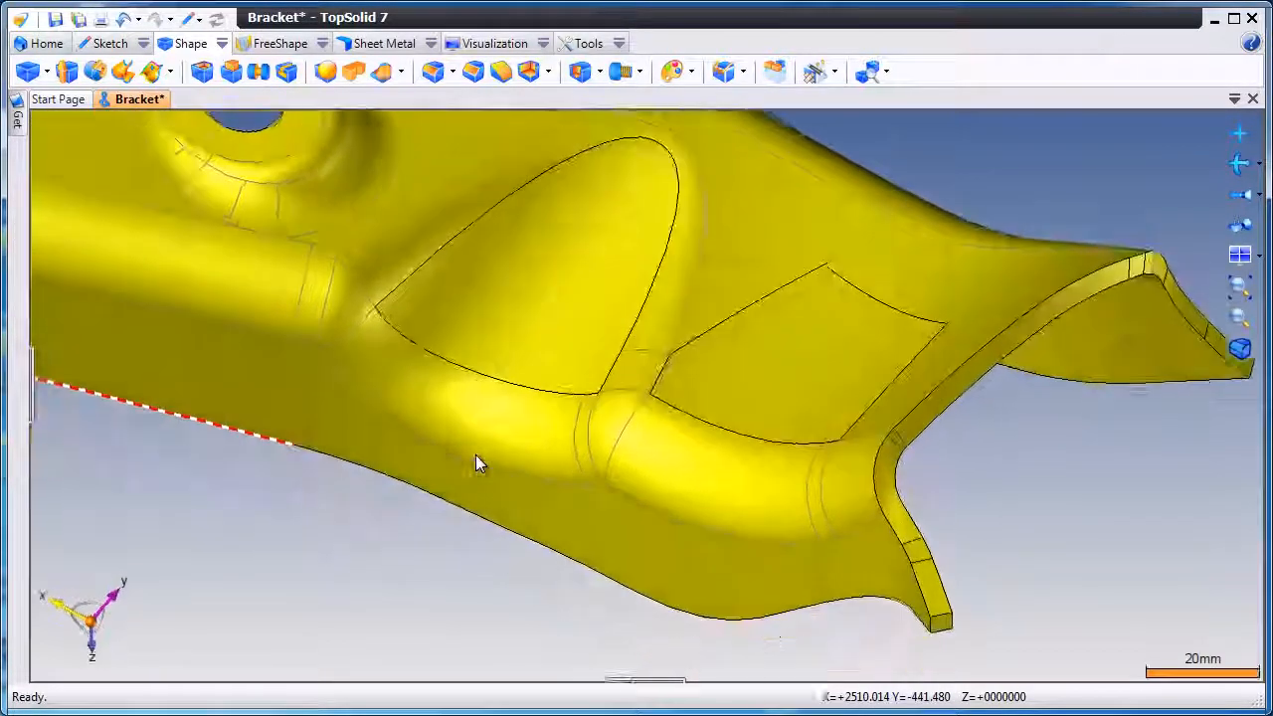
# Copy the large rounded triangular recess face as a trimmed green surface
pyautogui.click(172, 71)
pyautogui.click(214, 164)
pyautogui.click(54, 429)
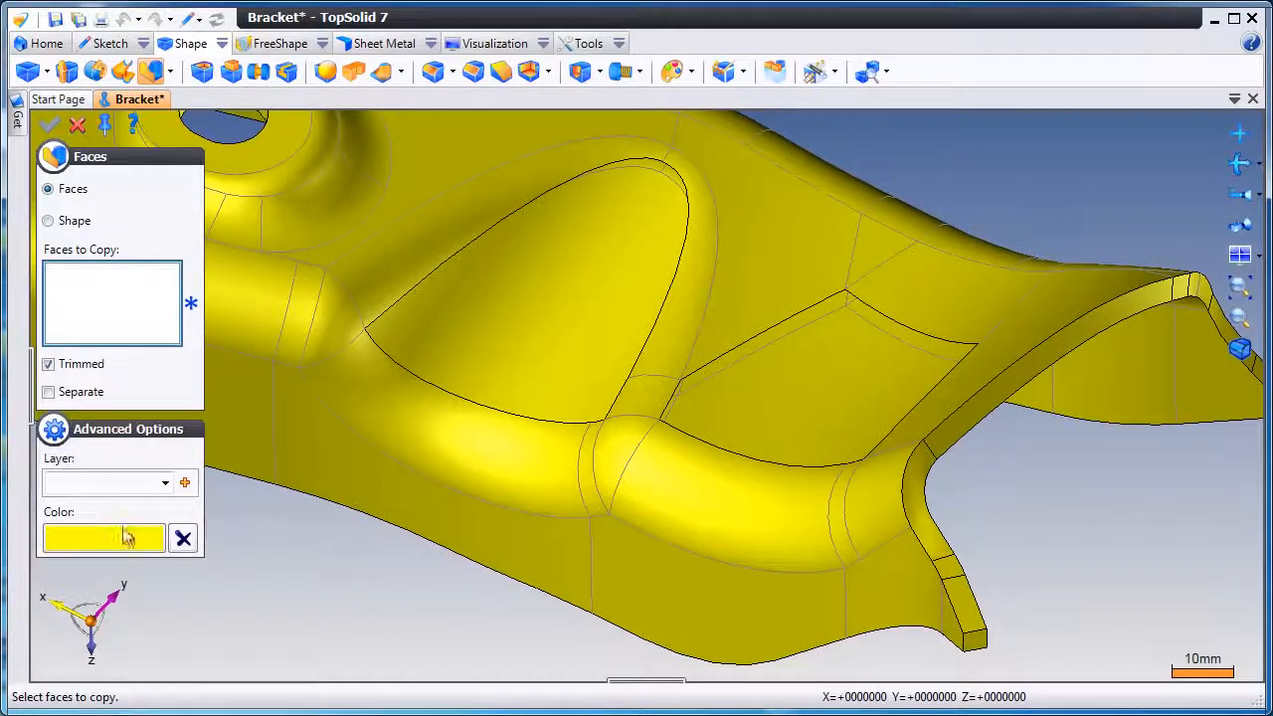
pyautogui.click(111, 535)
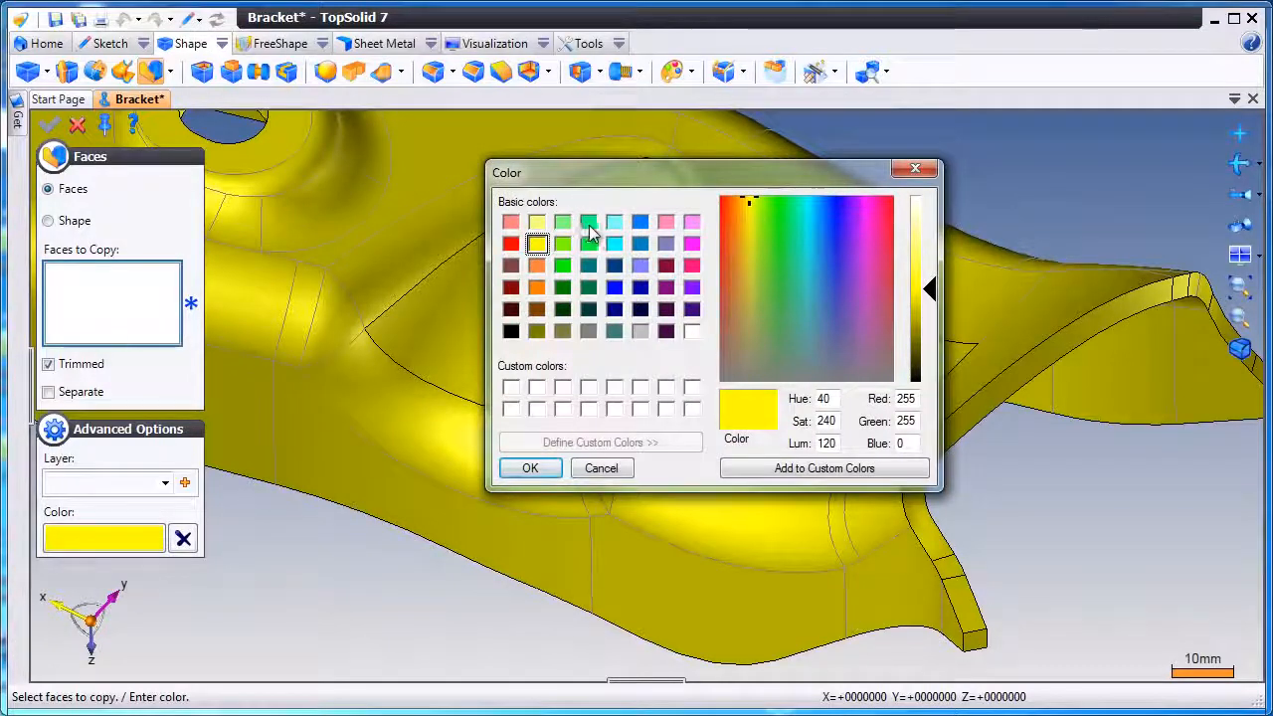
pyautogui.click(589, 223)
pyautogui.click(518, 472)
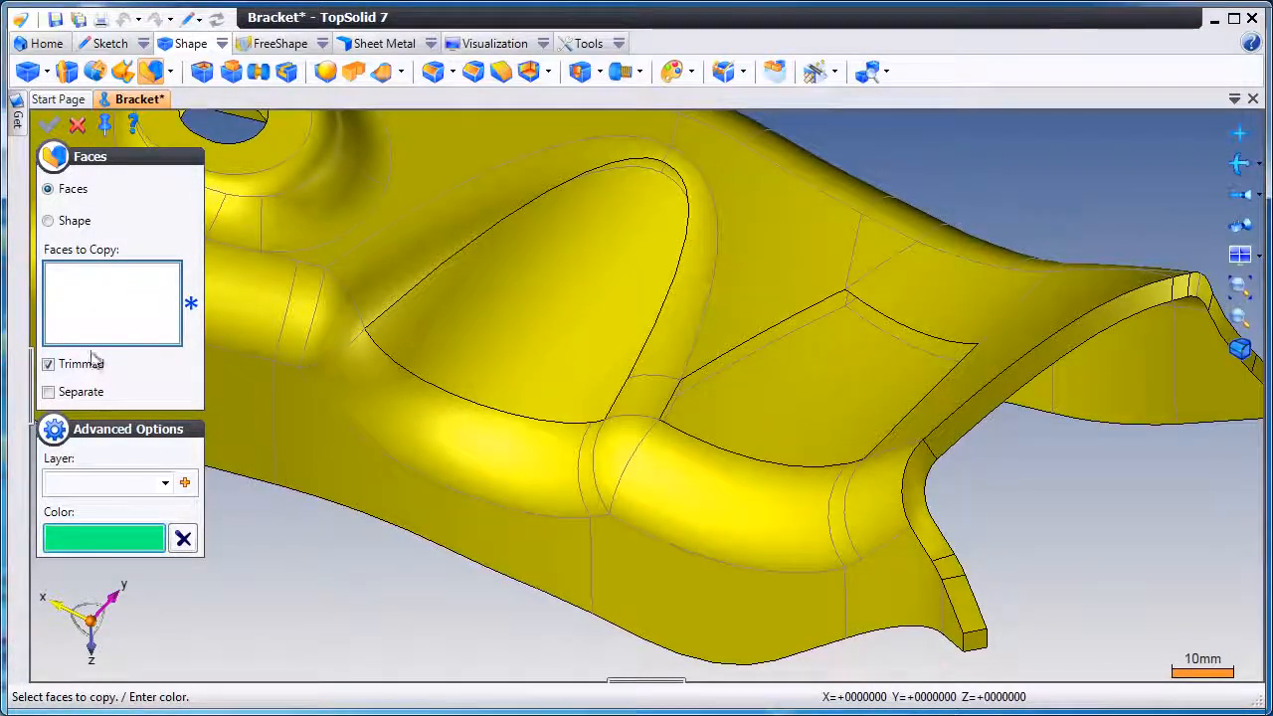
pyautogui.click(546, 302)
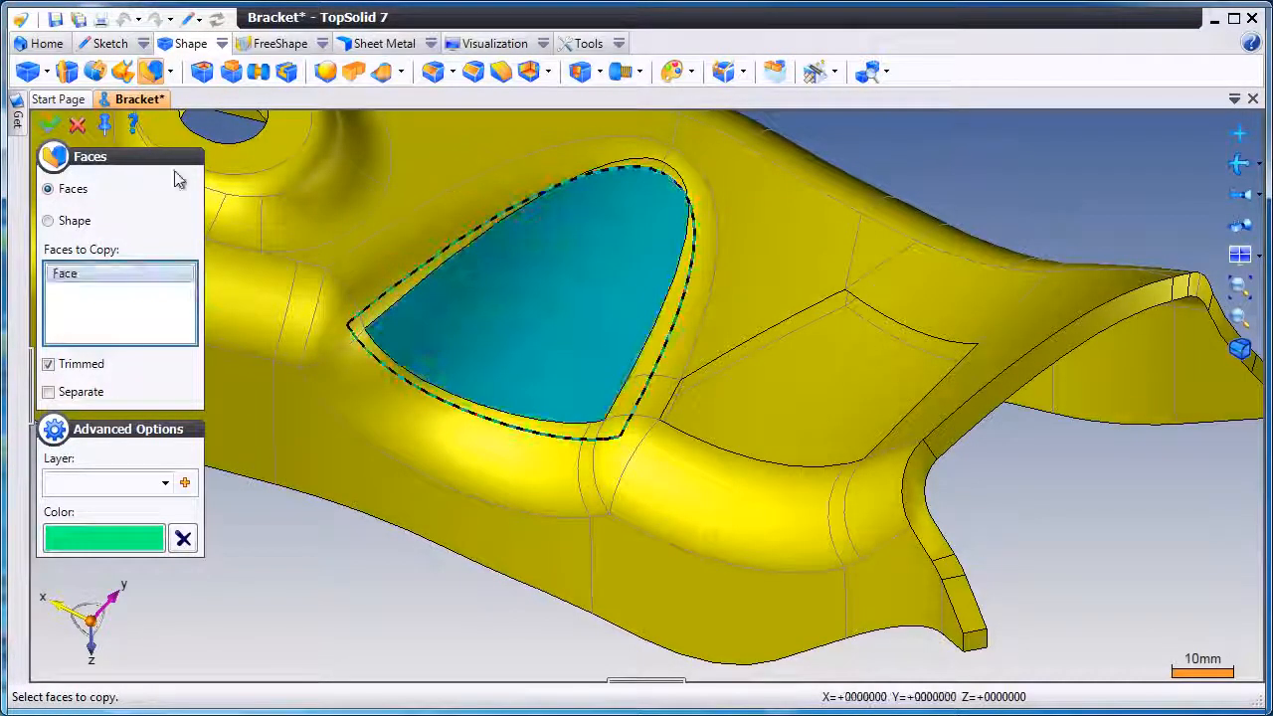
pyautogui.click(51, 125)
# Copy the four-sided face near the bracket's curved end as a trimmed green surface
pyautogui.click(788, 434)
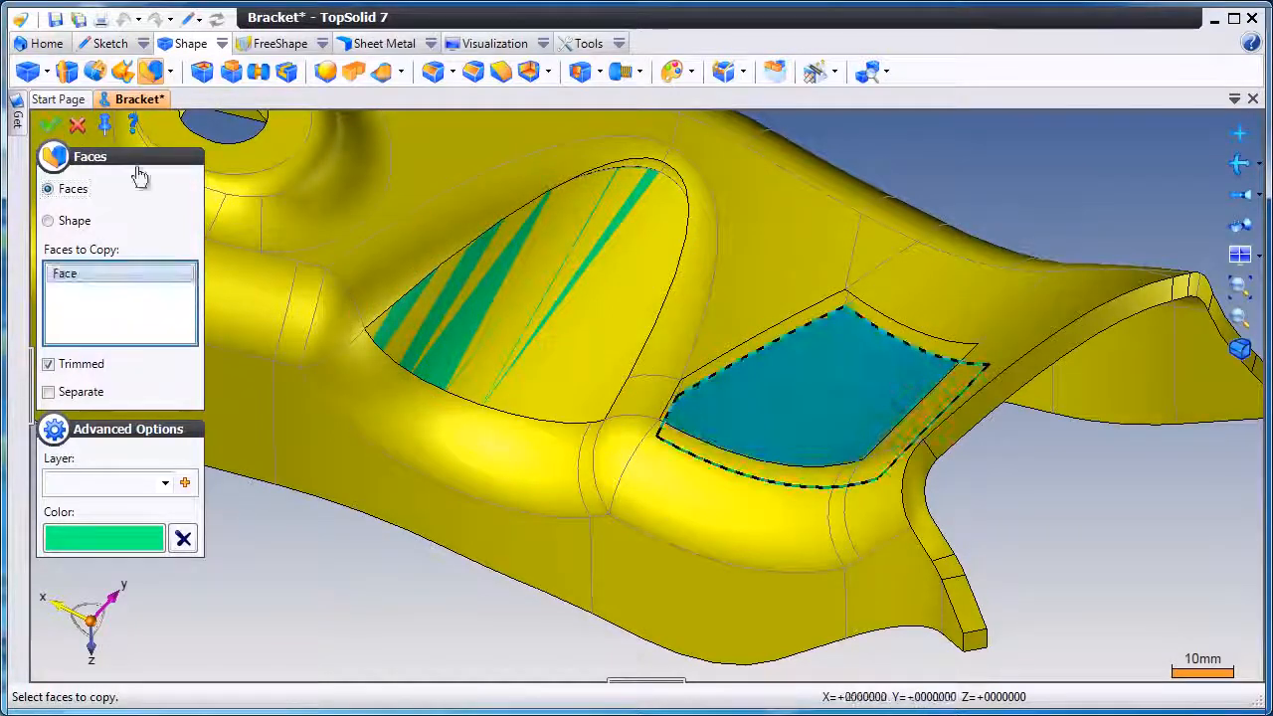
pyautogui.click(50, 124)
pyautogui.click(78, 126)
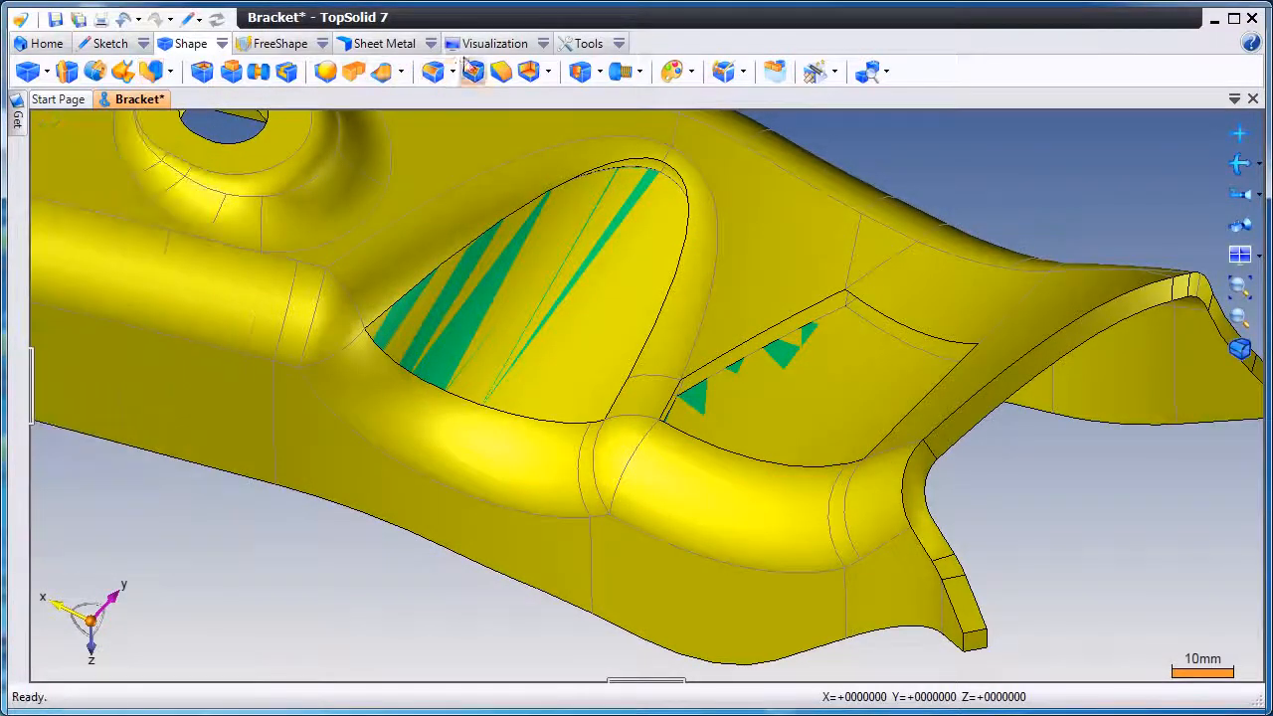
# Create an entities filter that hides the bracket shape to isolate the two green face copies, and switch the filter off again
pyautogui.click(487, 47)
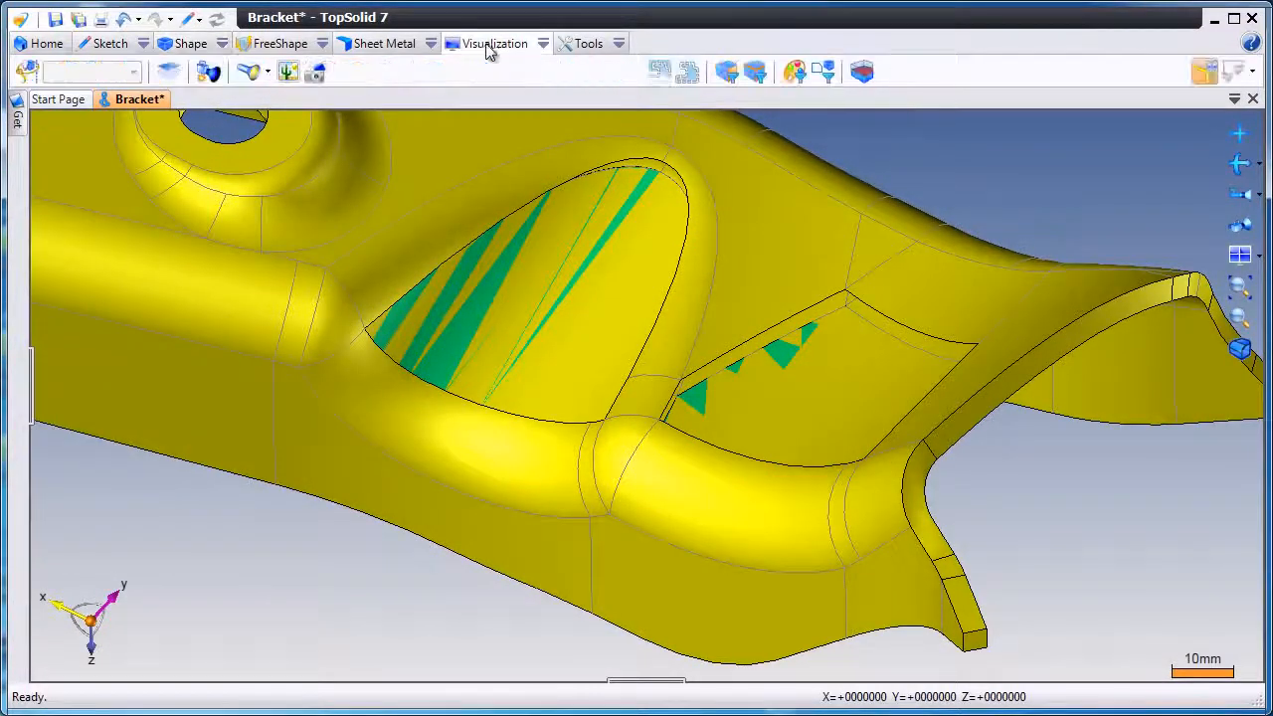
pyautogui.click(832, 77)
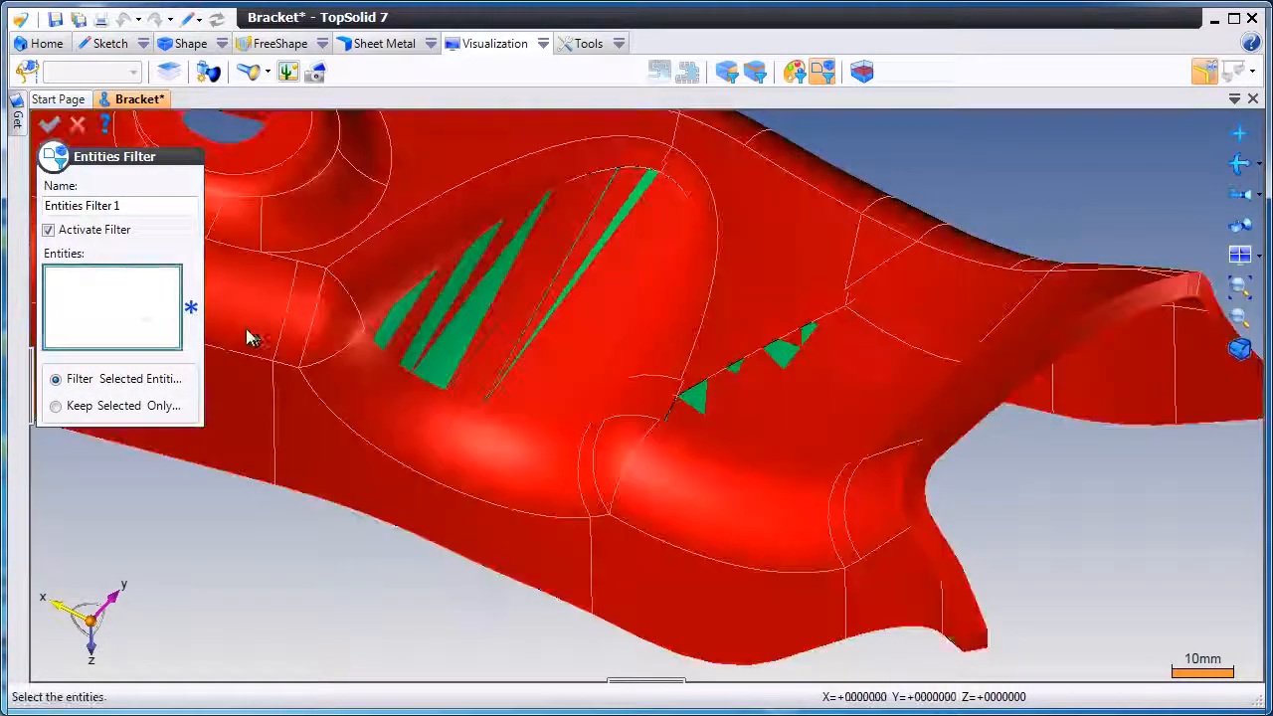
pyautogui.click(249, 332)
pyautogui.rightClick(233, 528)
pyautogui.click(249, 544)
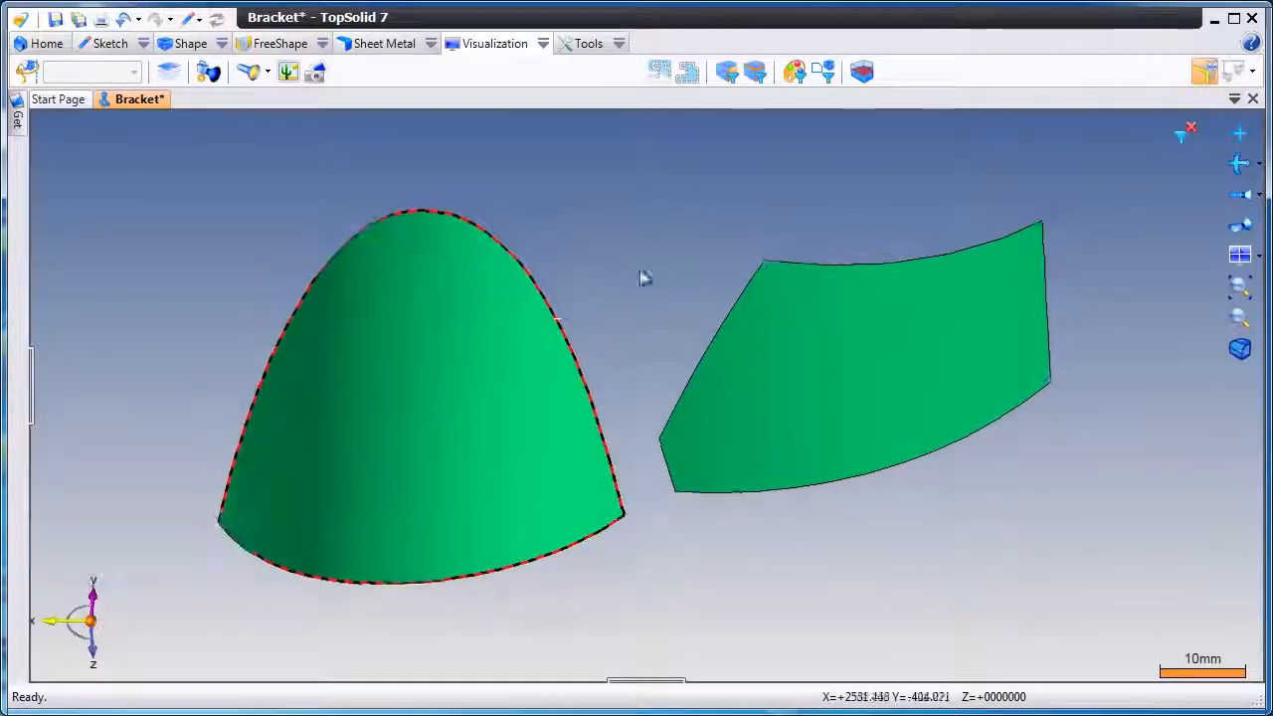
pyautogui.click(1187, 131)
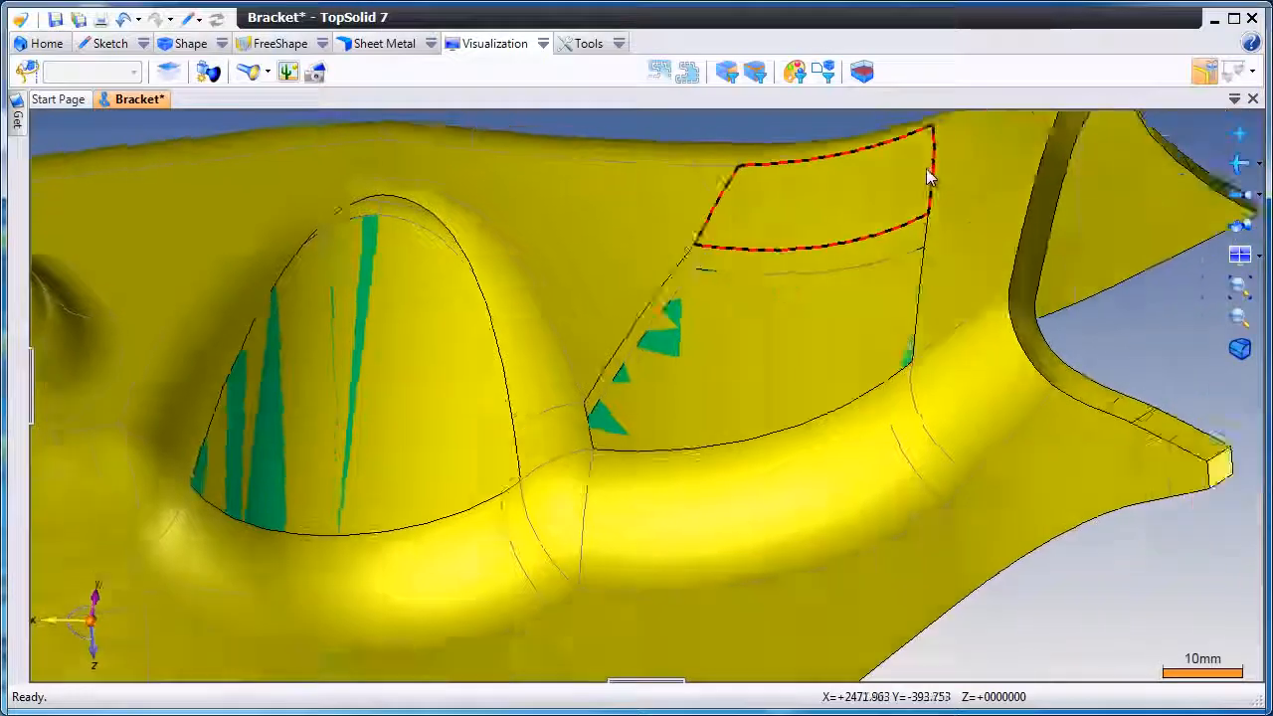
# Measure the length of the short thickness edge on the bracket's narrow end tab
pyautogui.rightClick(807, 438)
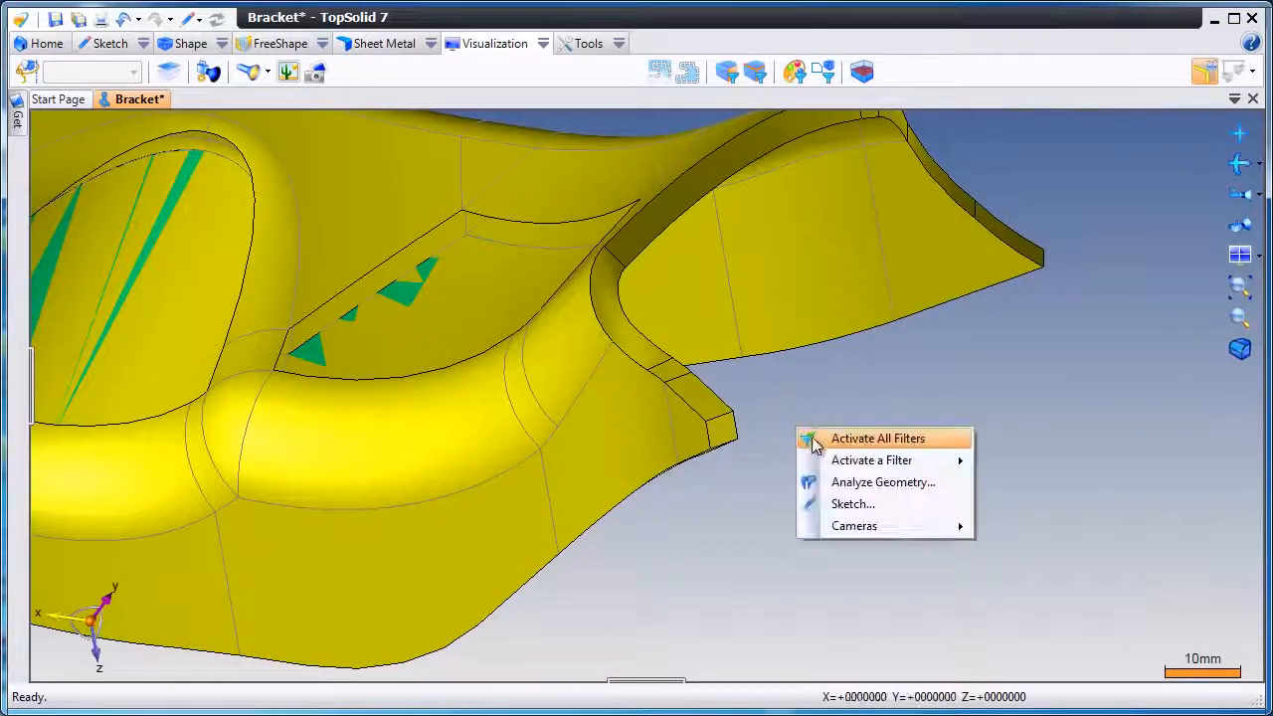
pyautogui.click(843, 482)
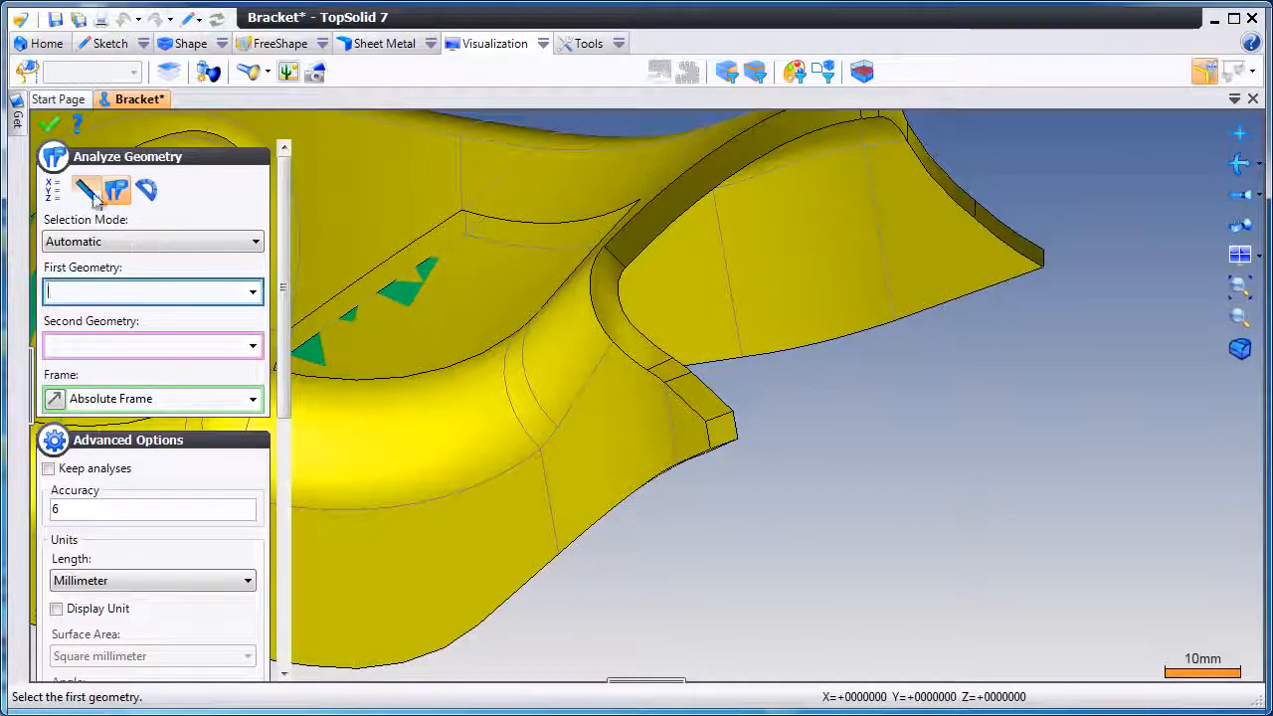
pyautogui.click(89, 192)
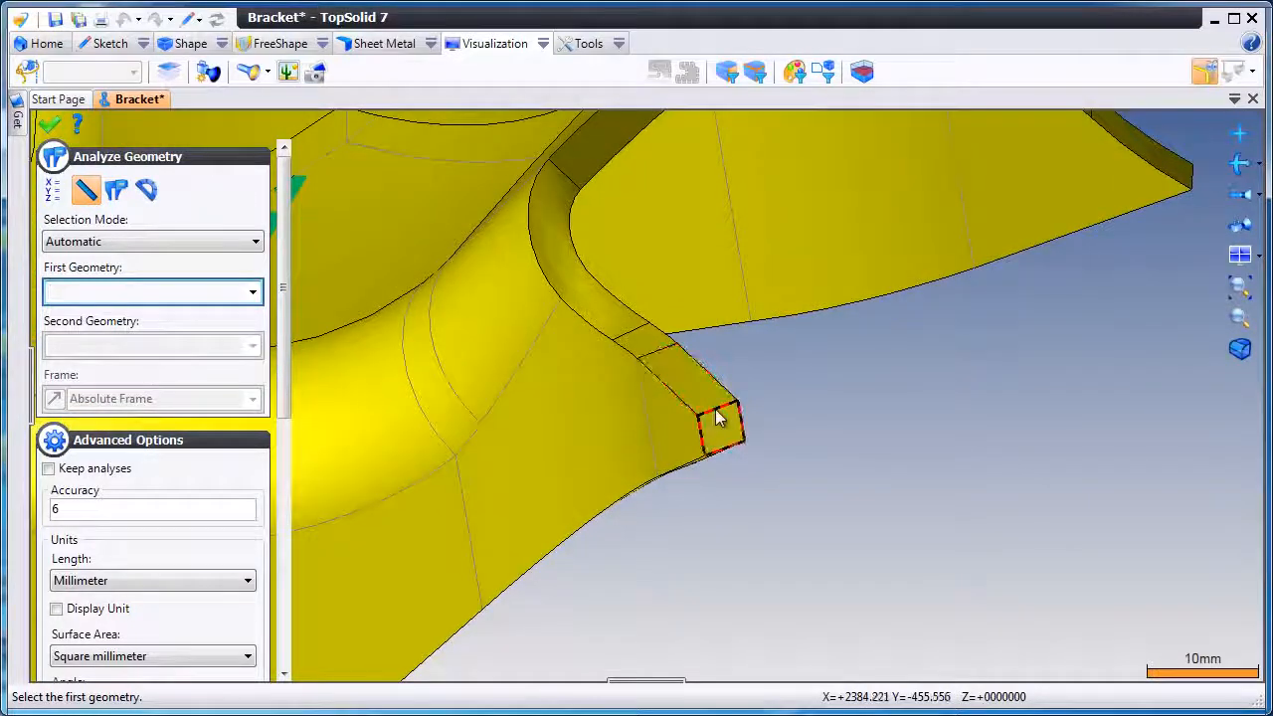
pyautogui.click(720, 416)
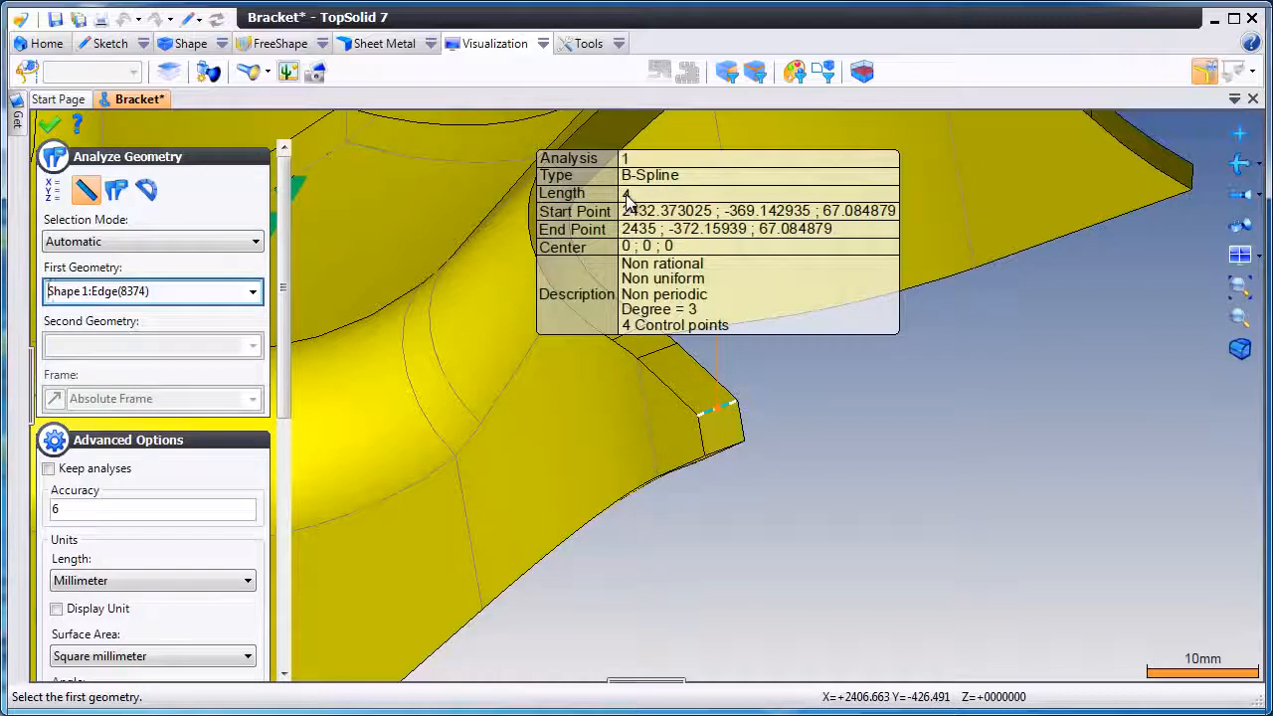
pyautogui.press('Escape')
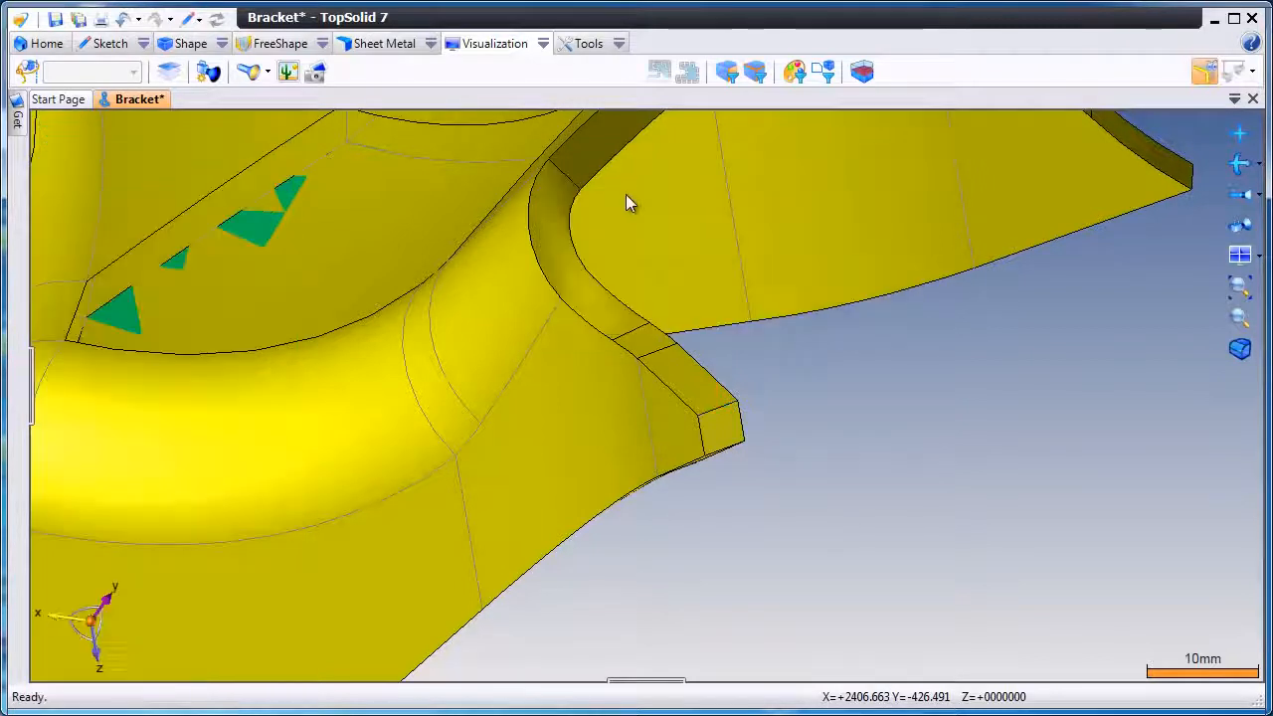
# Isolate the two green face copies with the filter and offset the rounded triangular copy by 4 mm in the inverted direction
pyautogui.rightClick(902, 402)
pyautogui.click(1117, 448)
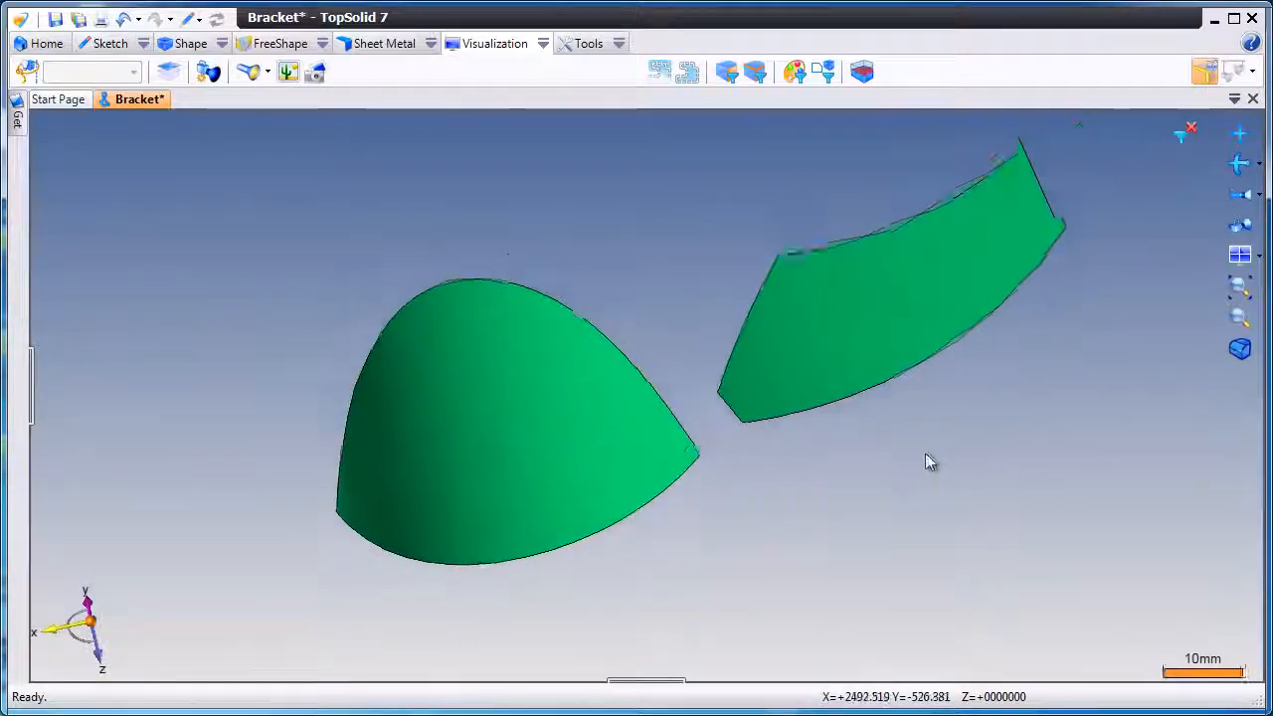
pyautogui.click(184, 42)
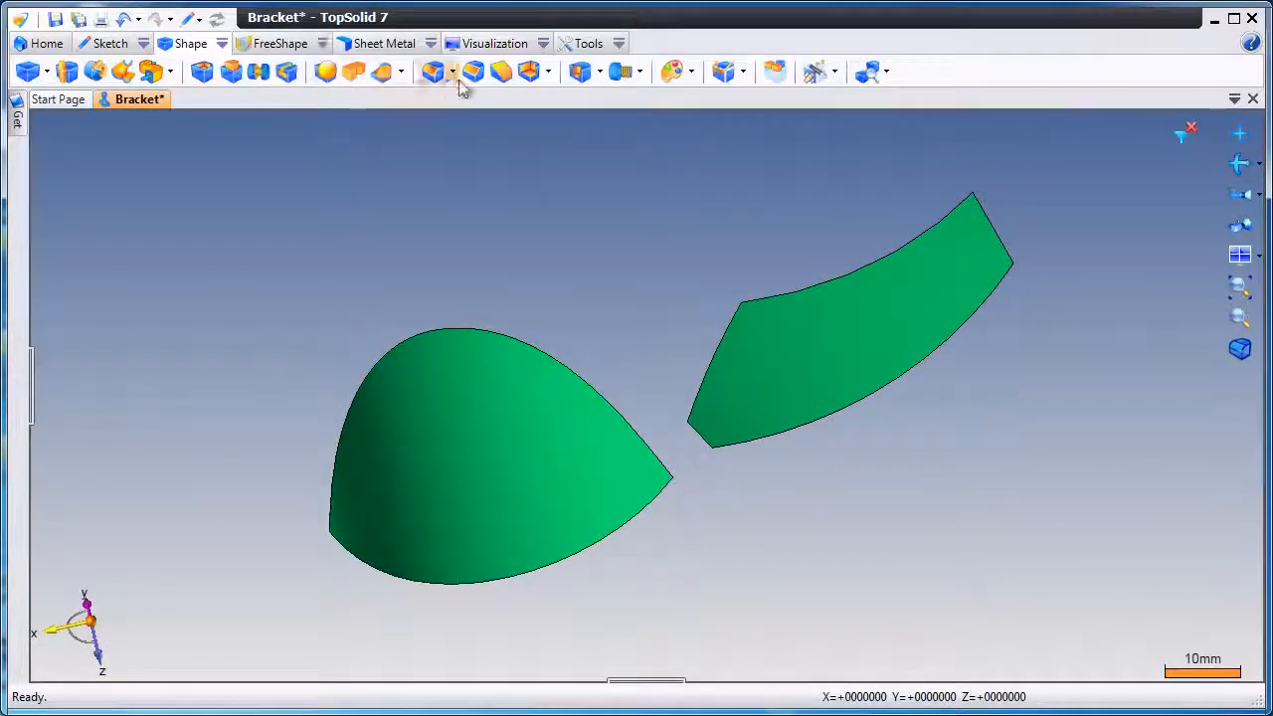
pyautogui.click(547, 72)
pyautogui.click(563, 165)
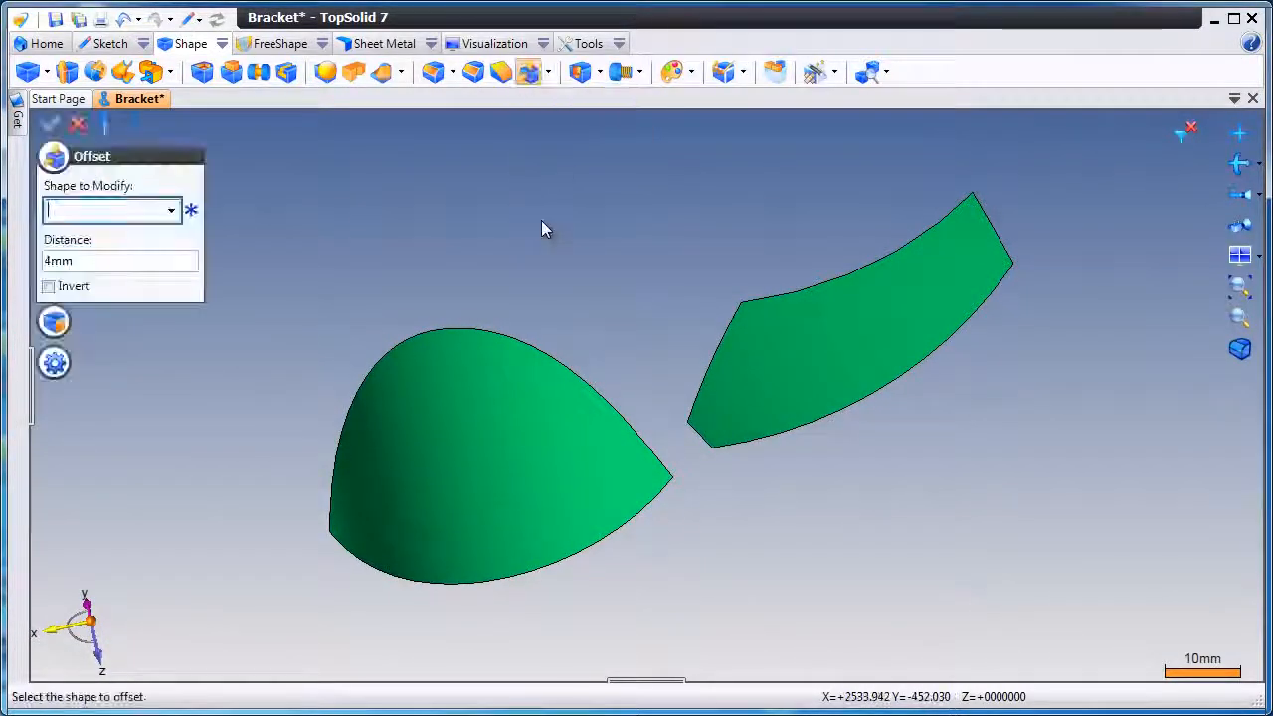
pyautogui.click(463, 388)
pyautogui.moveTo(520, 298); pyautogui.dragTo(483, 409, button='middle')
pyautogui.click(481, 408)
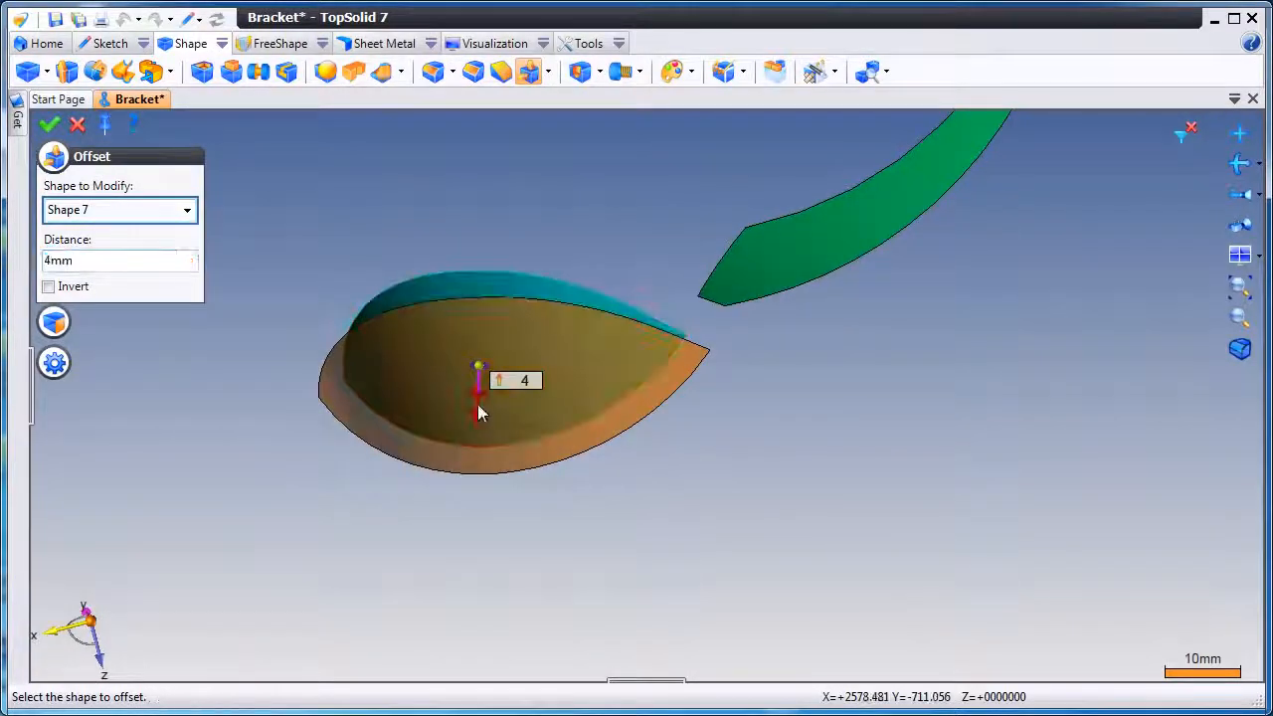
pyautogui.moveTo(490, 294); pyautogui.dragTo(487, 285)
pyautogui.moveTo(352, 252); pyautogui.dragTo(384, 255, button='middle')
pyautogui.click(476, 321)
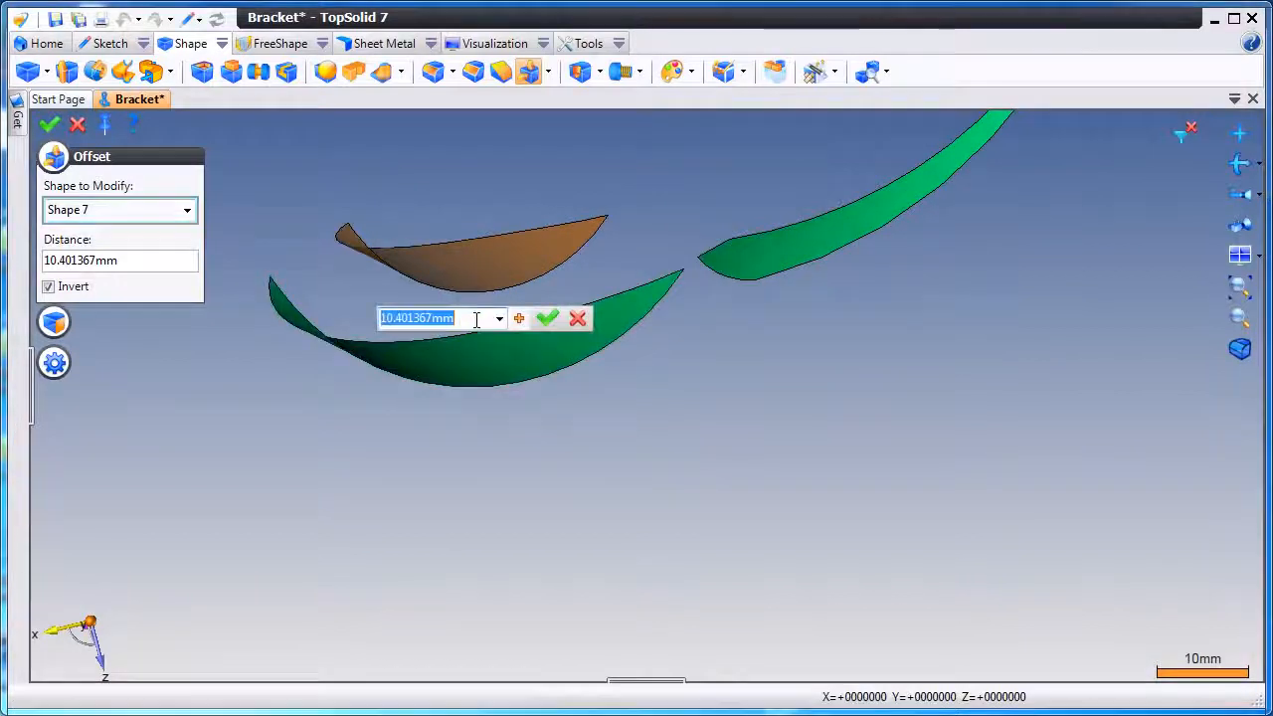
pyautogui.write('4')
pyautogui.press('Return')
pyautogui.press('Return')
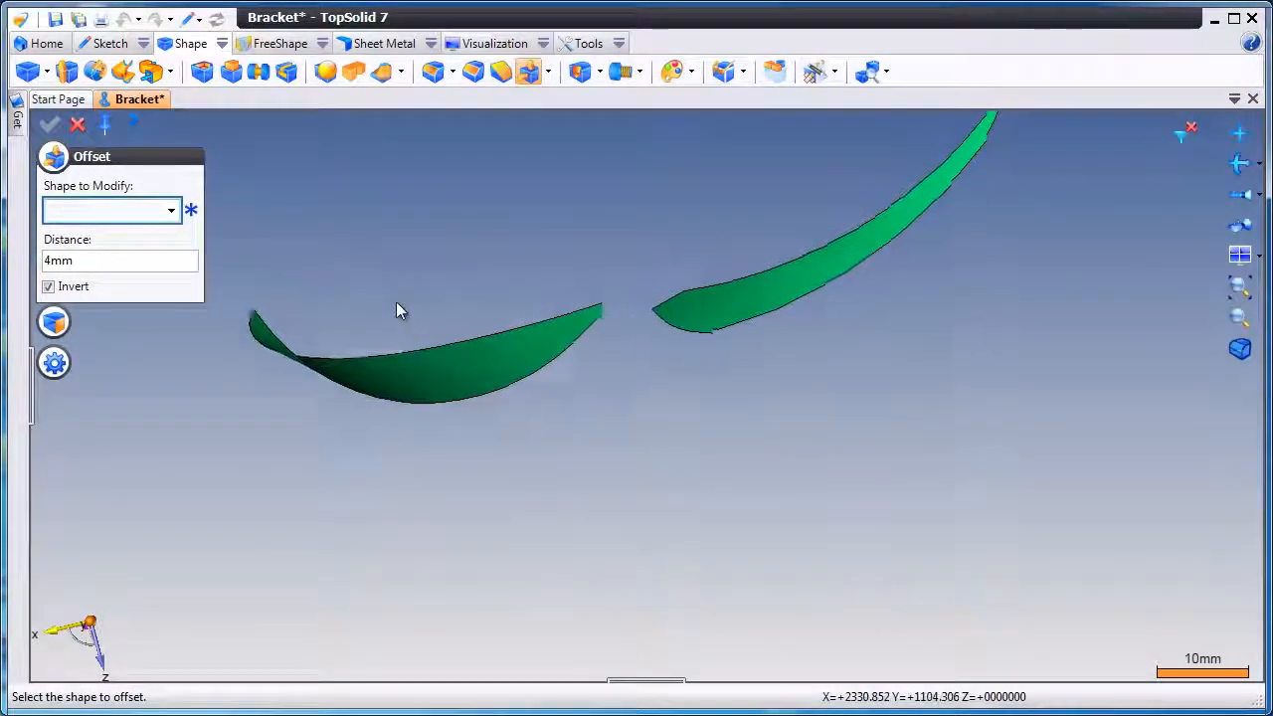
# Offset the four-sided green face copy by 4 mm in the inverted direction and leave the Offset command
pyautogui.click(614, 367)
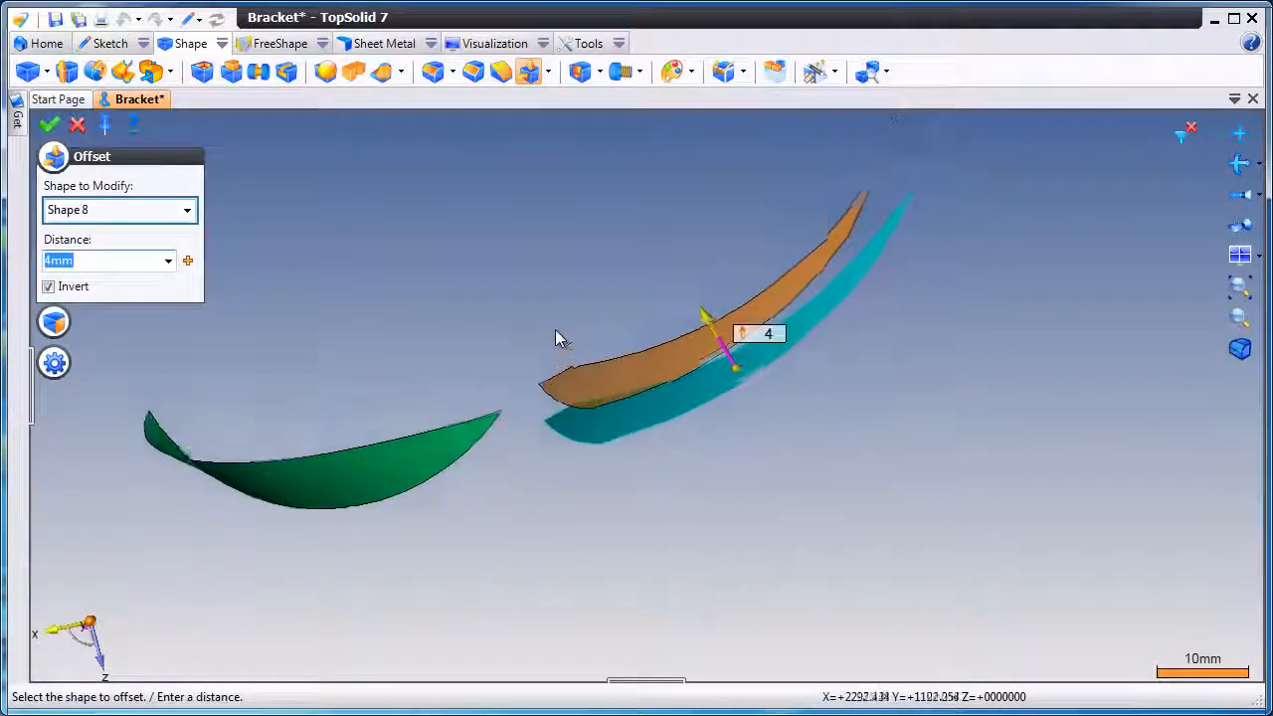
pyautogui.rightClick(559, 336)
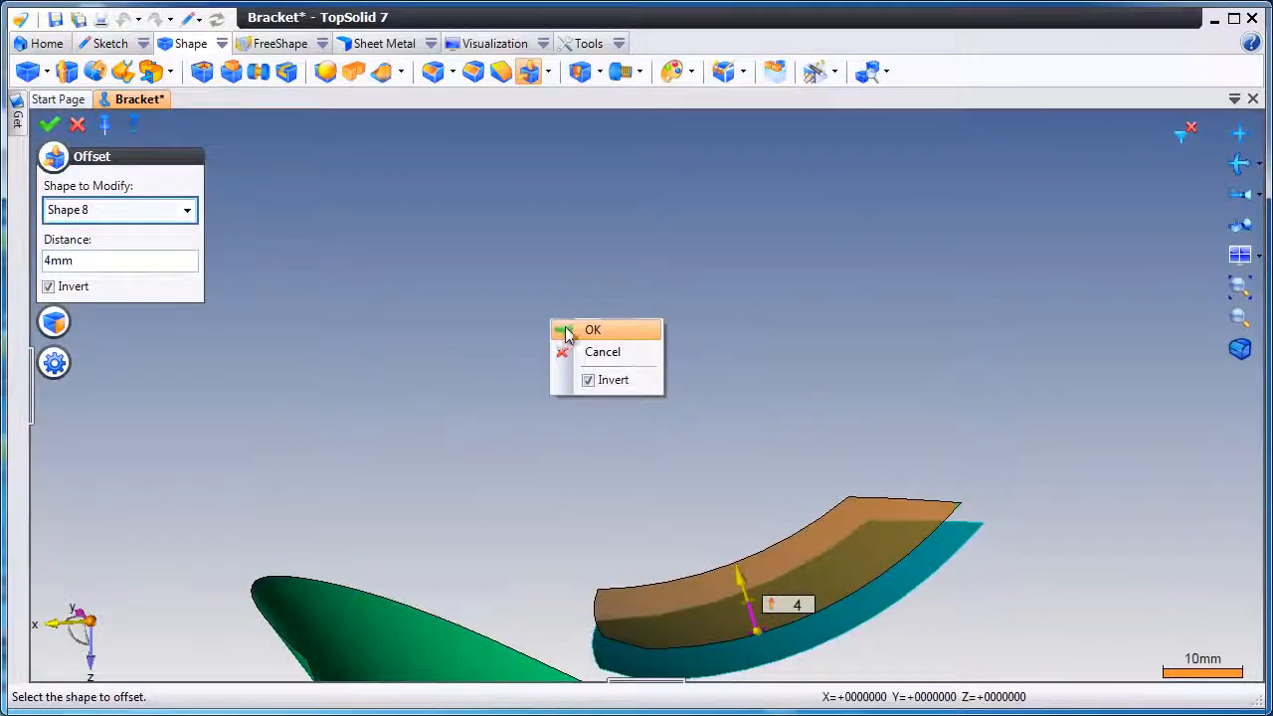
pyautogui.click(569, 330)
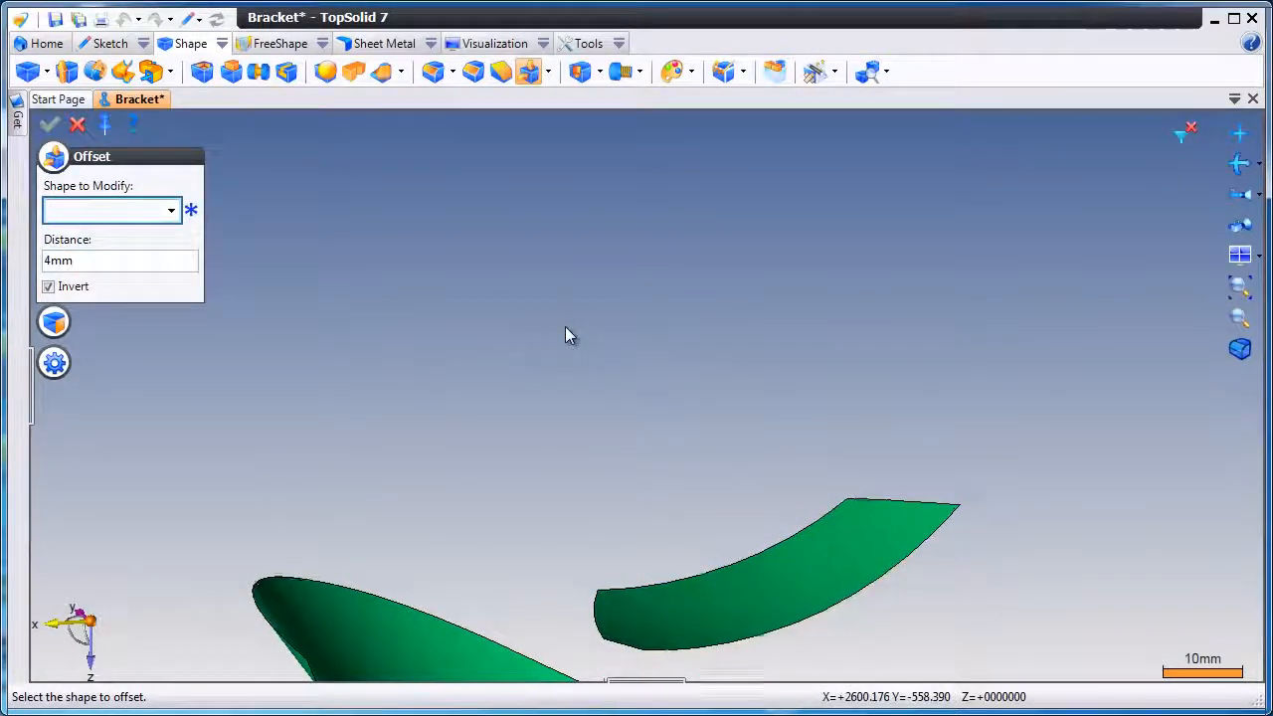
pyautogui.click(78, 125)
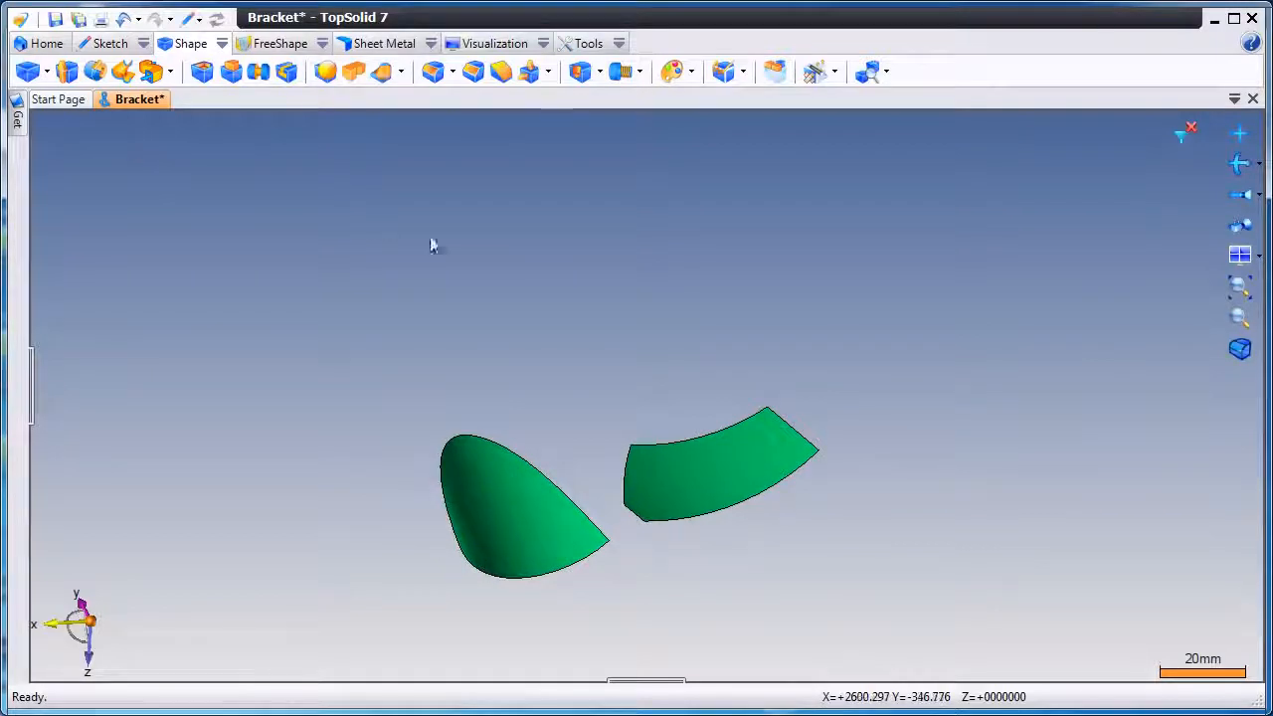
# Switch the filter off and sew the two offset green surfaces, Shapes 8 and 7, to Shape 1 with a 0.01 mm tolerance
pyautogui.click(1190, 133)
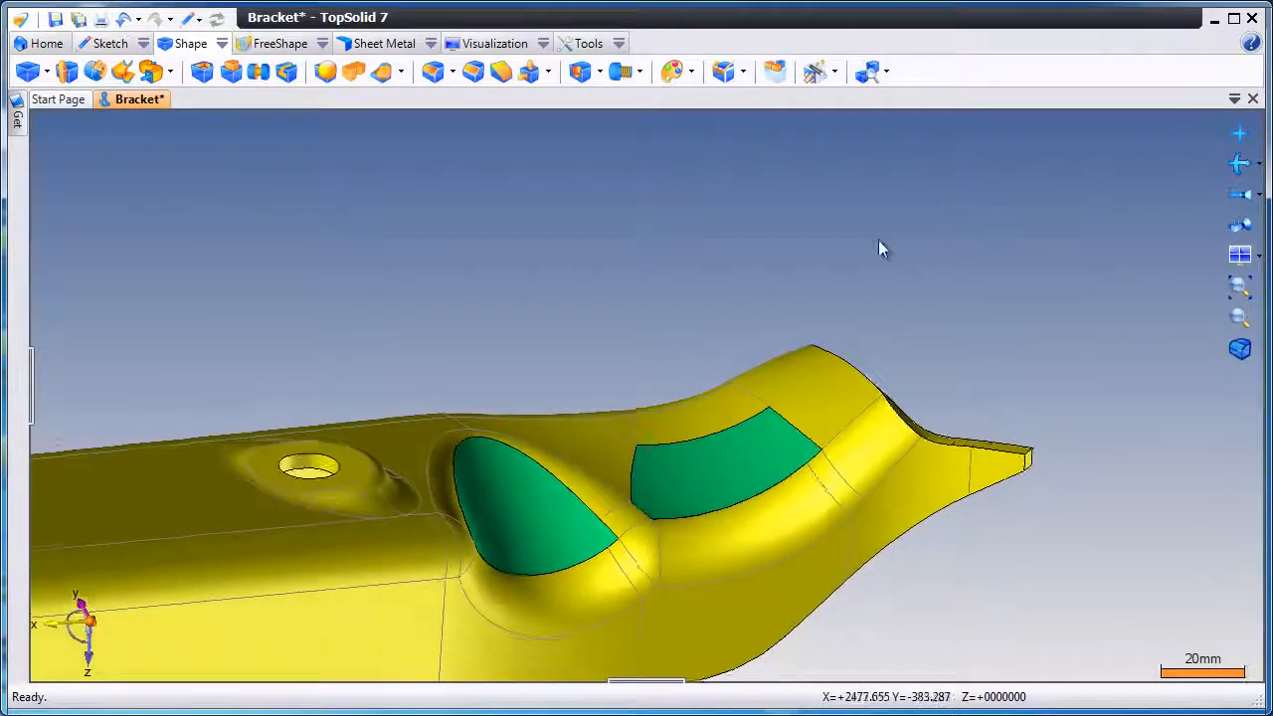
pyautogui.click(723, 71)
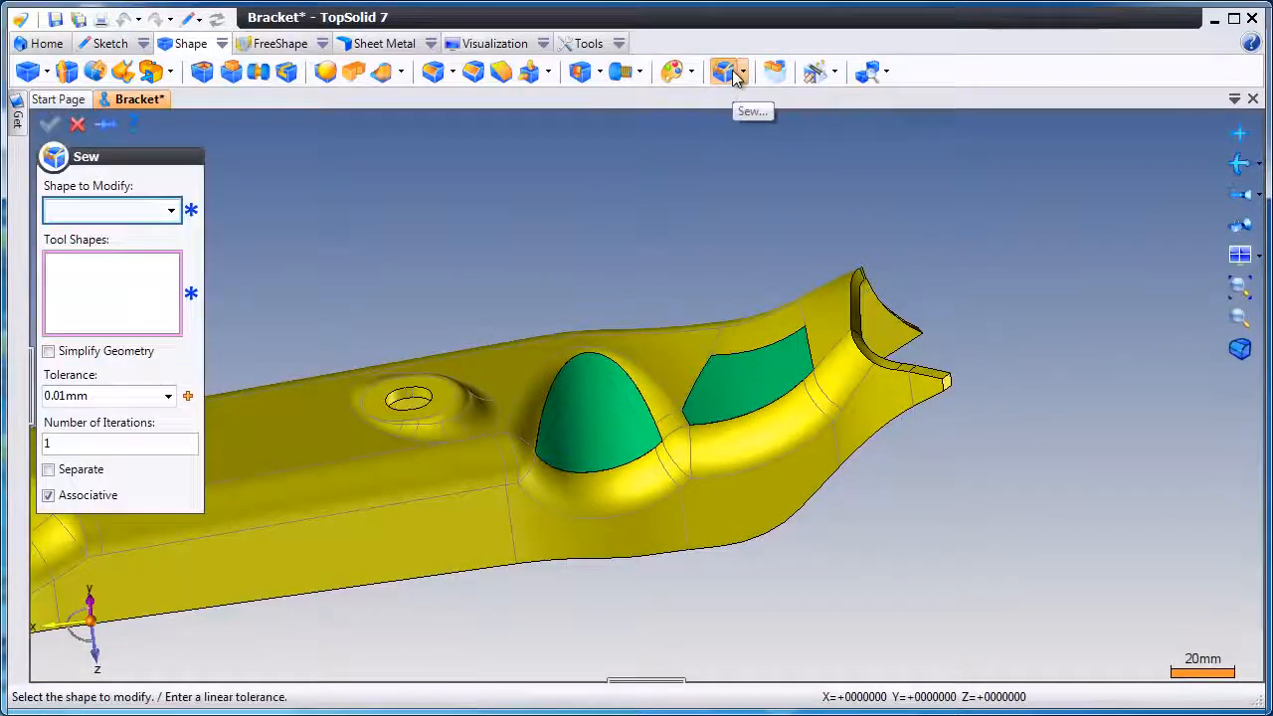
pyautogui.click(718, 345)
pyautogui.click(709, 360)
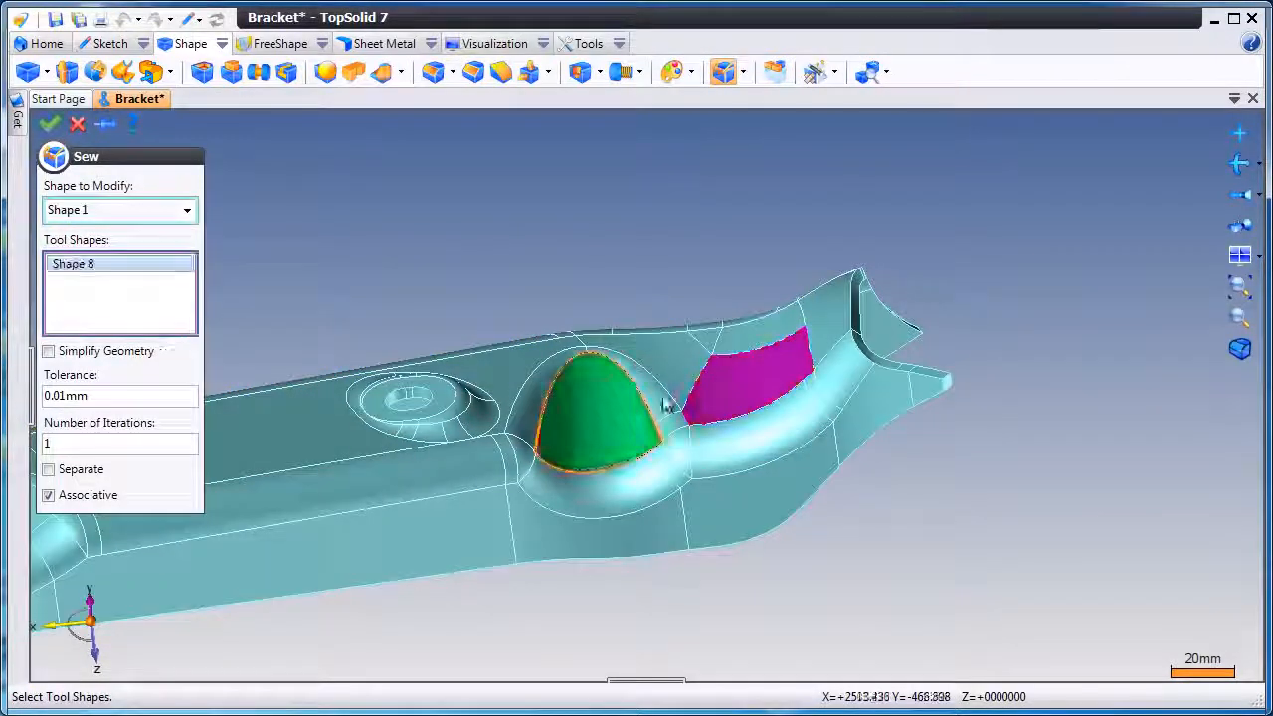
pyautogui.click(608, 406)
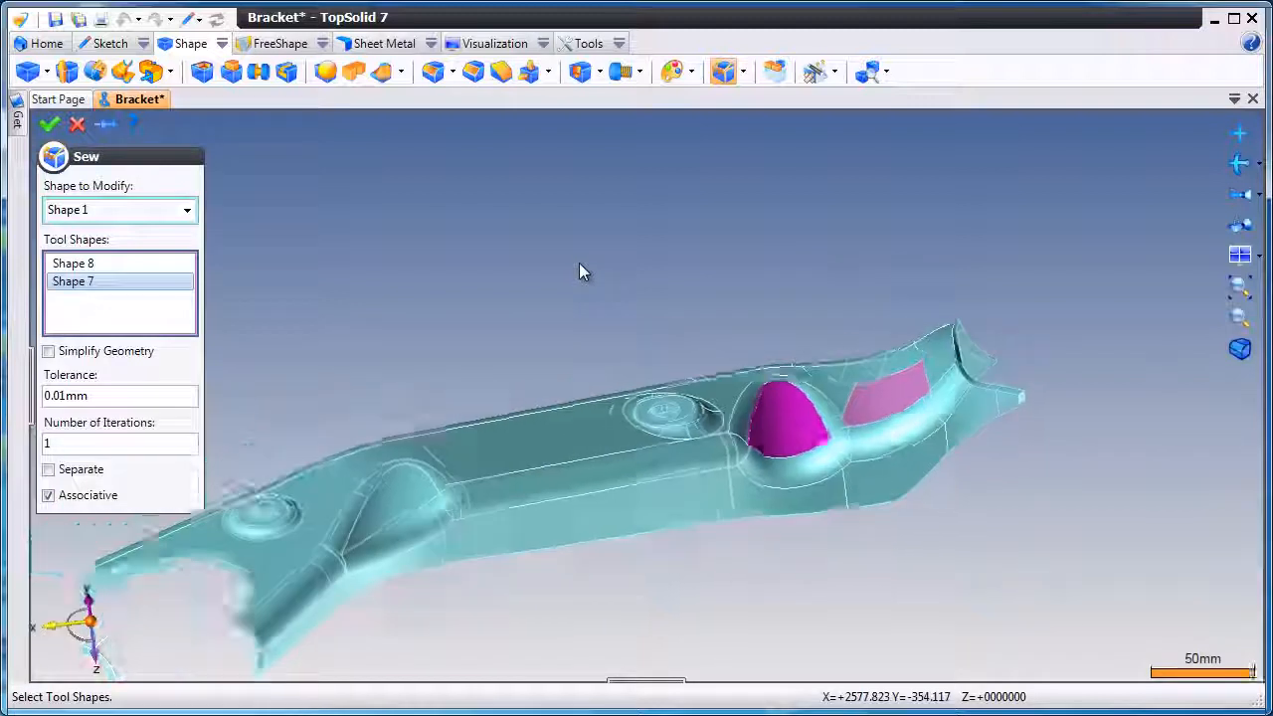
pyautogui.click(48, 125)
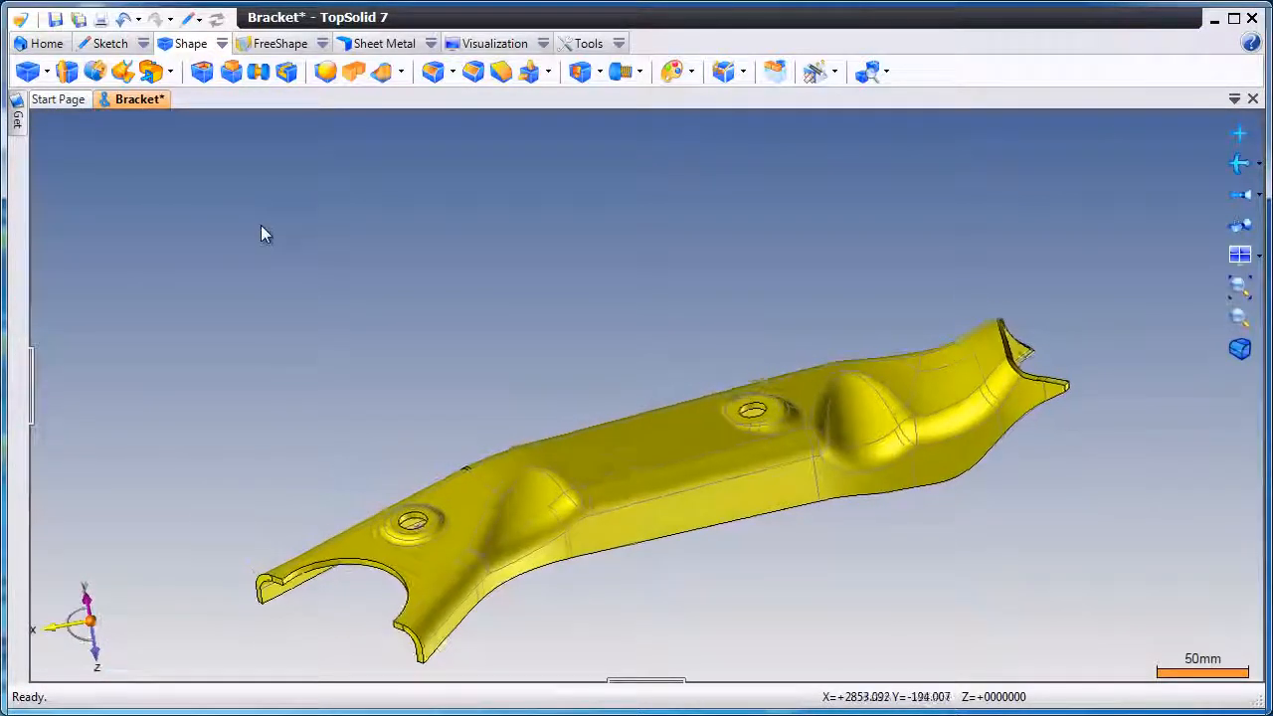